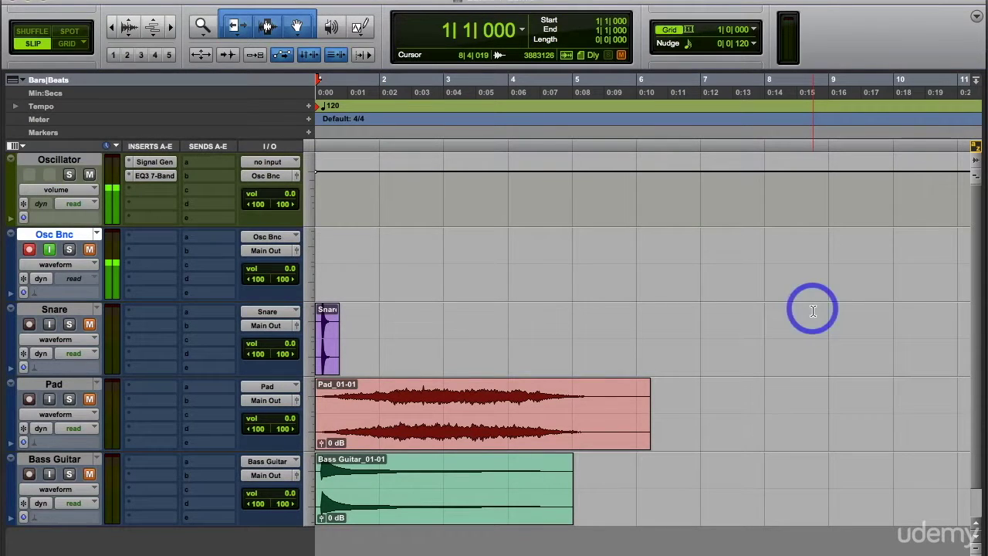
# - Audition the Signal Generator's square, sawtooth, triangle and noise waveforms through the unmuted Osc Bnc track, ending on Sine with the track muted again
pyautogui.click(813, 311)
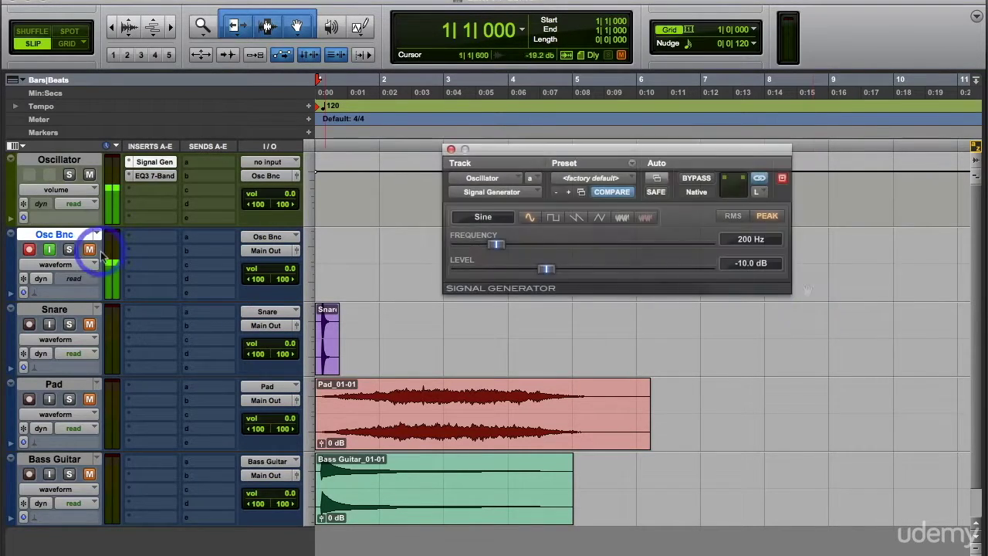
pyautogui.click(89, 250)
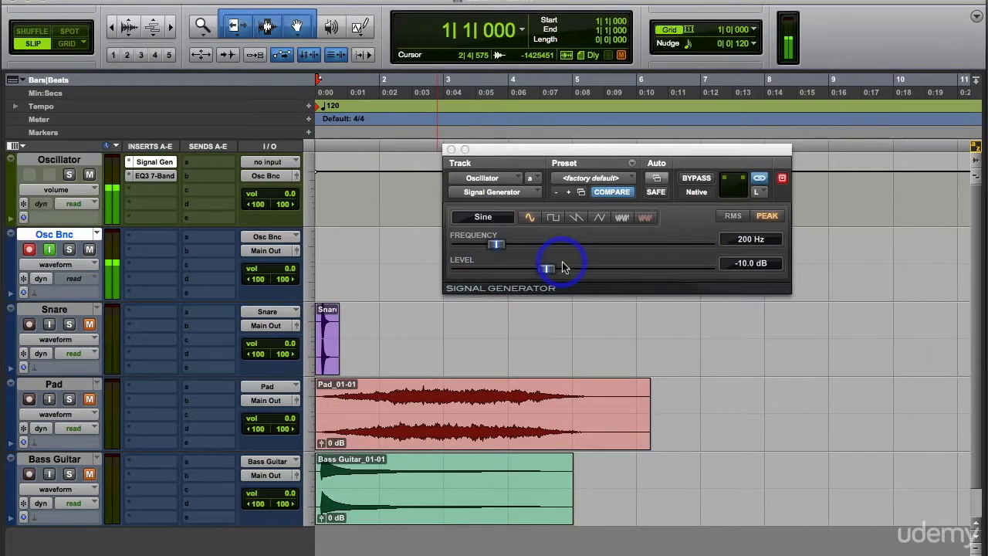
pyautogui.click(553, 218)
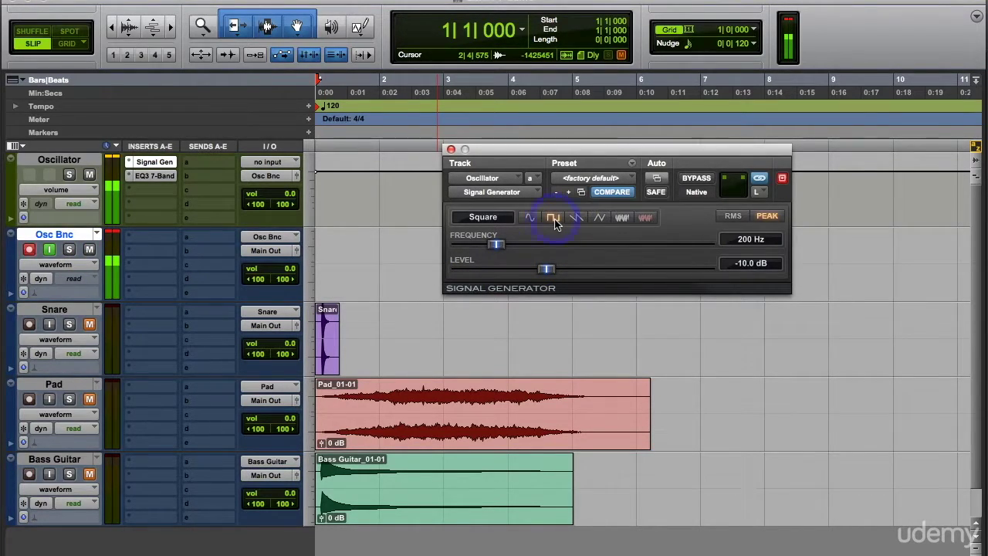
pyautogui.click(572, 221)
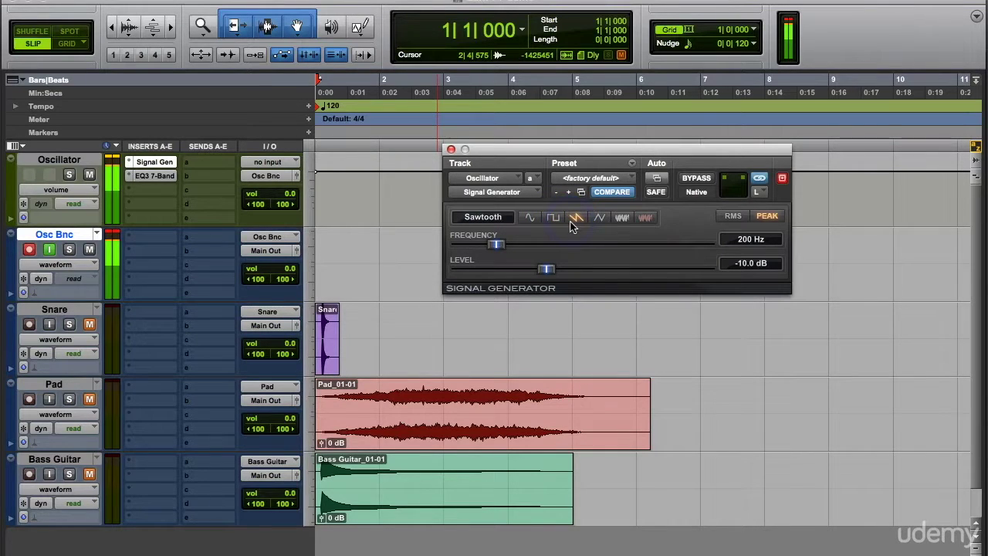
pyautogui.click(597, 222)
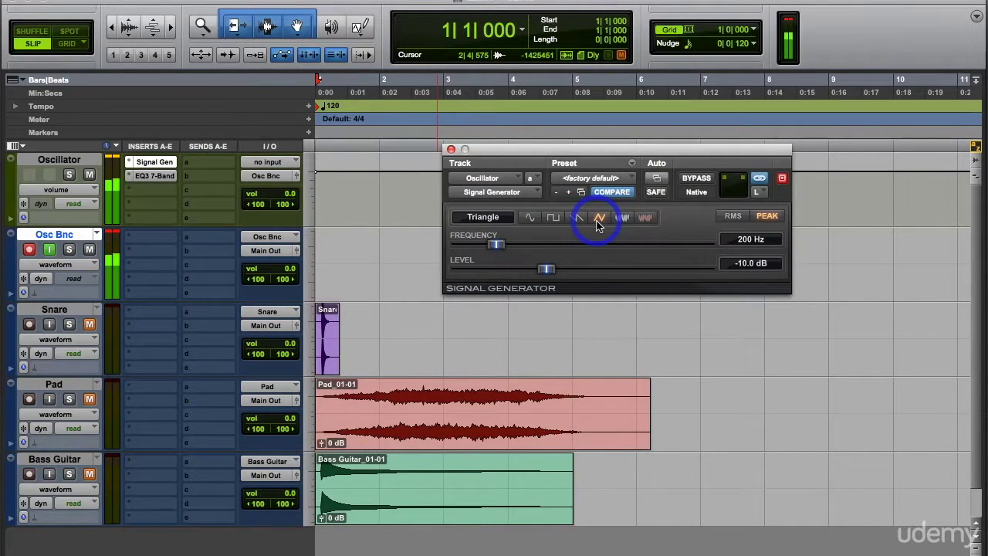
pyautogui.click(621, 221)
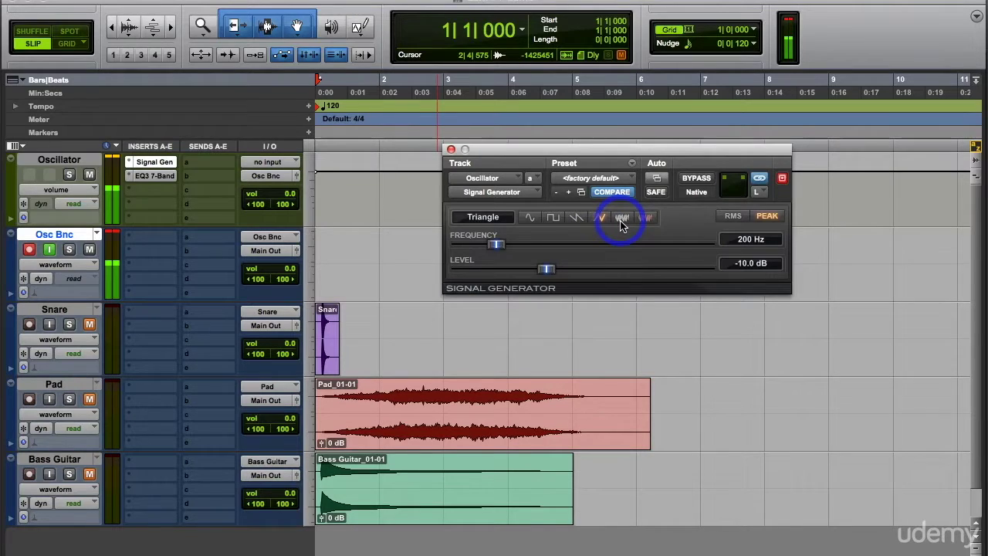
pyautogui.click(644, 220)
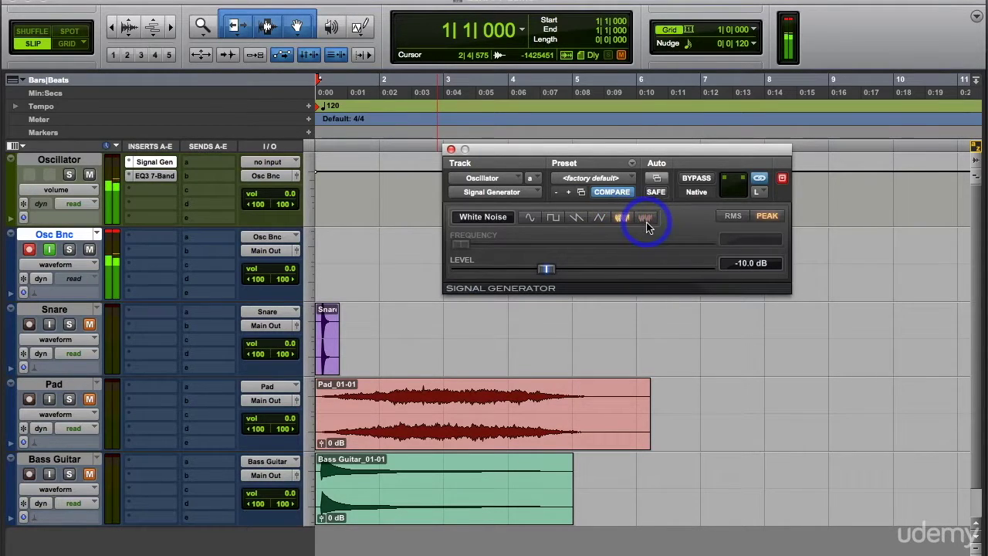
pyautogui.click(530, 220)
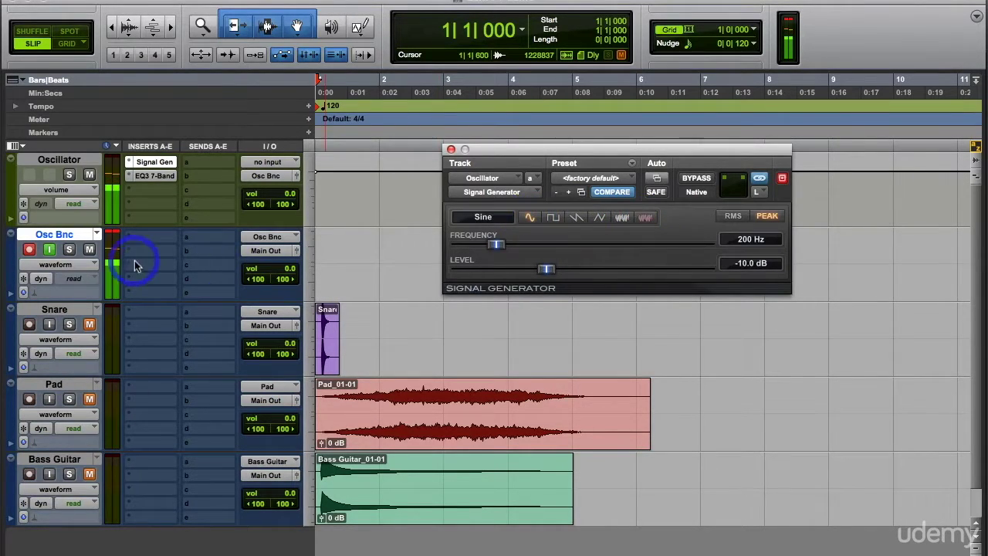
pyautogui.click(89, 250)
# - Open the Signal Generator on the Oscillator track and arm the Osc Bnc track for recording with input monitoring on
pyautogui.click(155, 162)
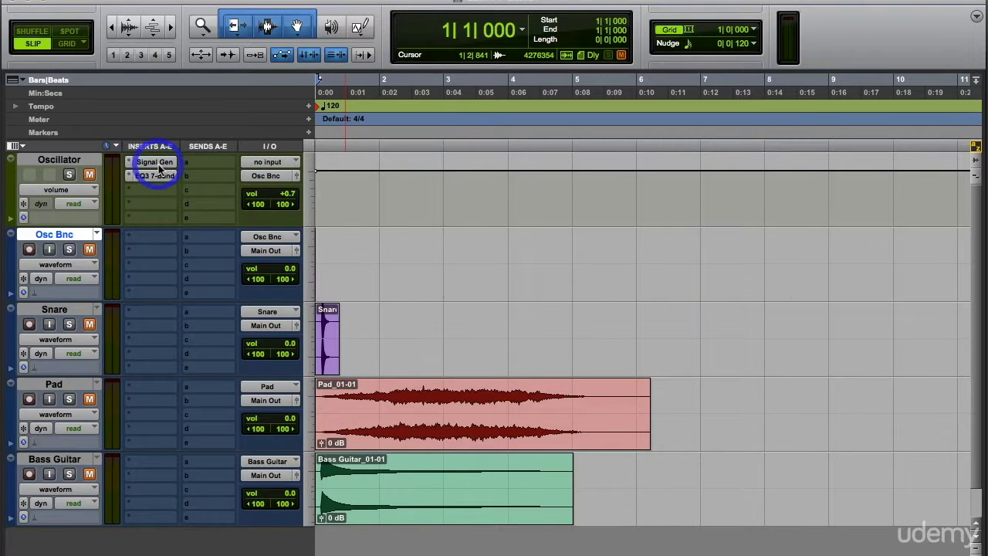
pyautogui.click(55, 255)
pyautogui.click(53, 252)
pyautogui.click(29, 249)
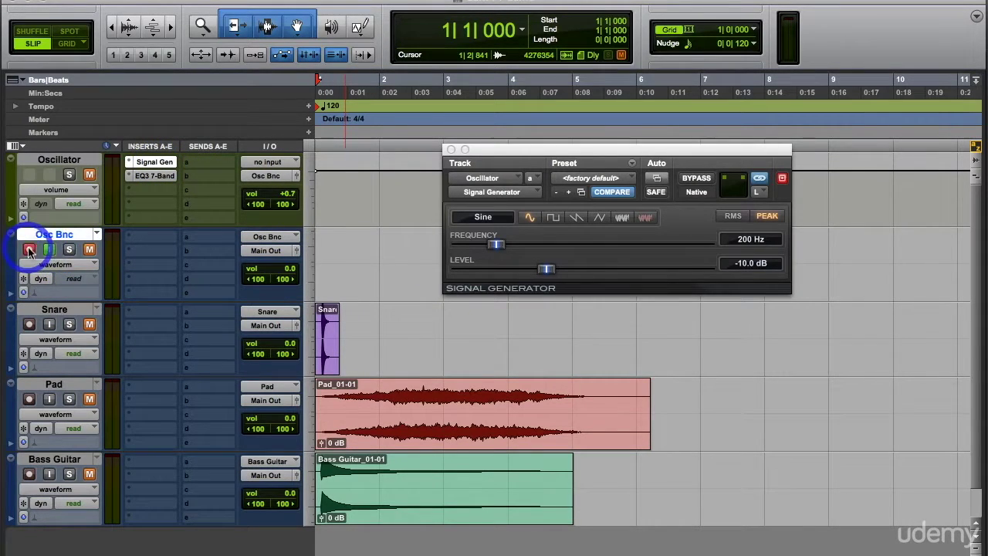
# - Unmute the Oscillator track and move the Signal Generator window closer to the track controls
pyautogui.click(90, 174)
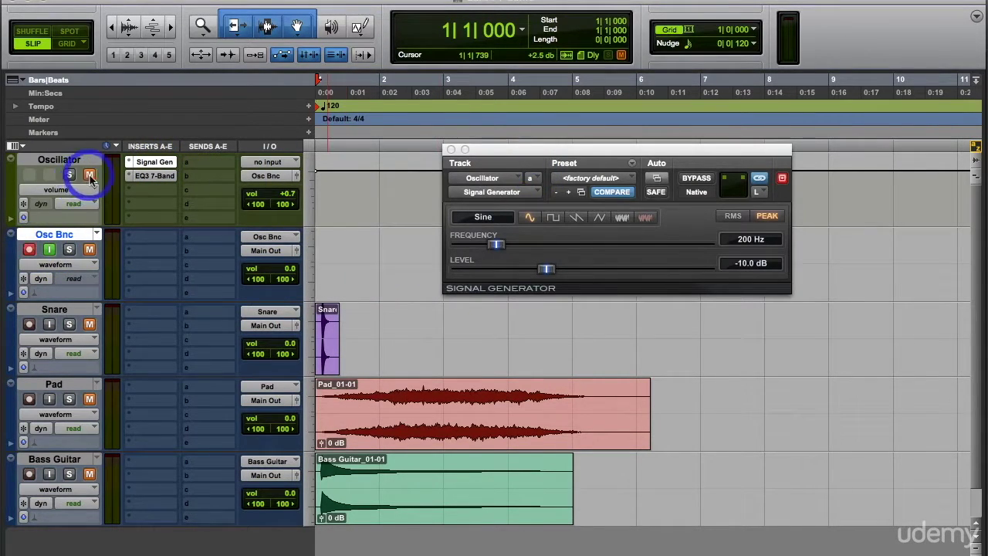
pyautogui.click(552, 153)
pyautogui.moveTo(553, 155); pyautogui.dragTo(477, 154)
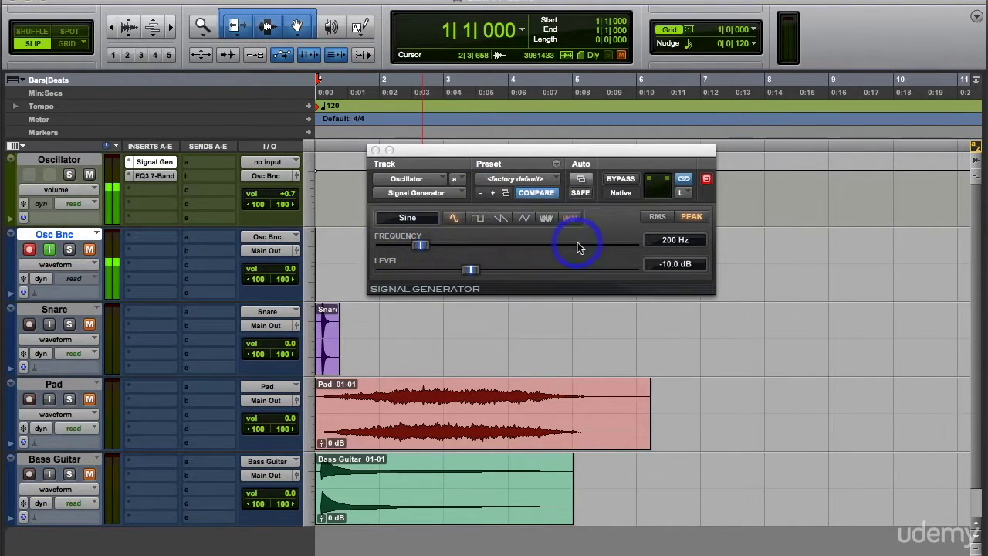
# - Unmute the Osc Bnc track and sweep the Signal Generator's sine frequency to hear the pitch change, ending at about 199 Hz
pyautogui.click(89, 250)
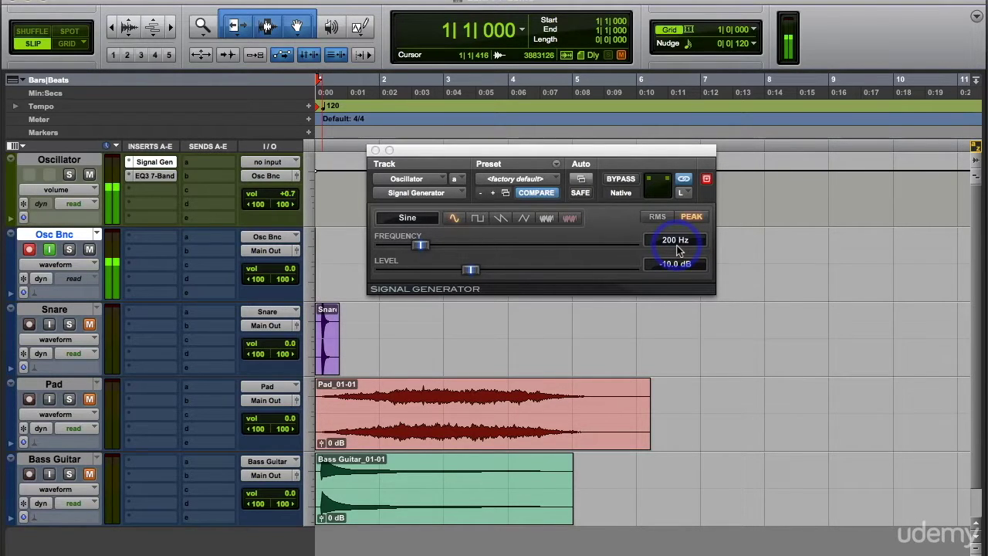
pyautogui.click(421, 246)
pyautogui.moveTo(422, 246)
pyautogui.mouseDown()
pyautogui.moveTo(556, 245)
pyautogui.moveTo(420, 246)
pyautogui.mouseUp()
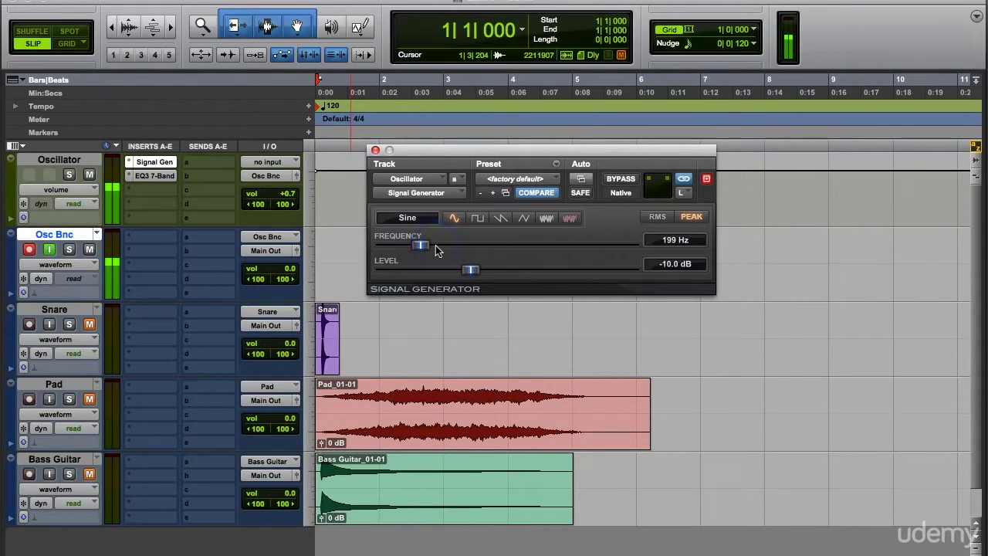
pyautogui.click(90, 249)
pyautogui.click(92, 250)
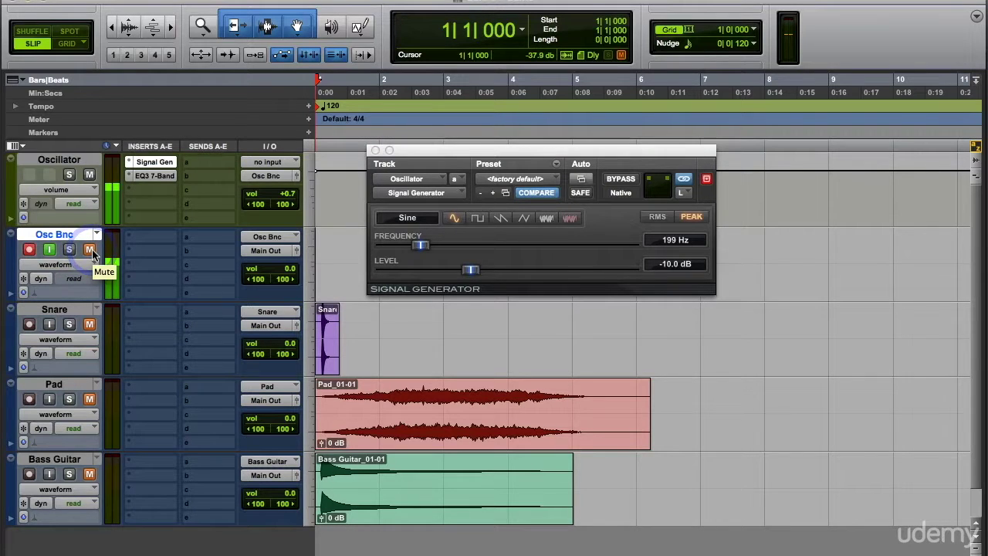
pyautogui.click(92, 250)
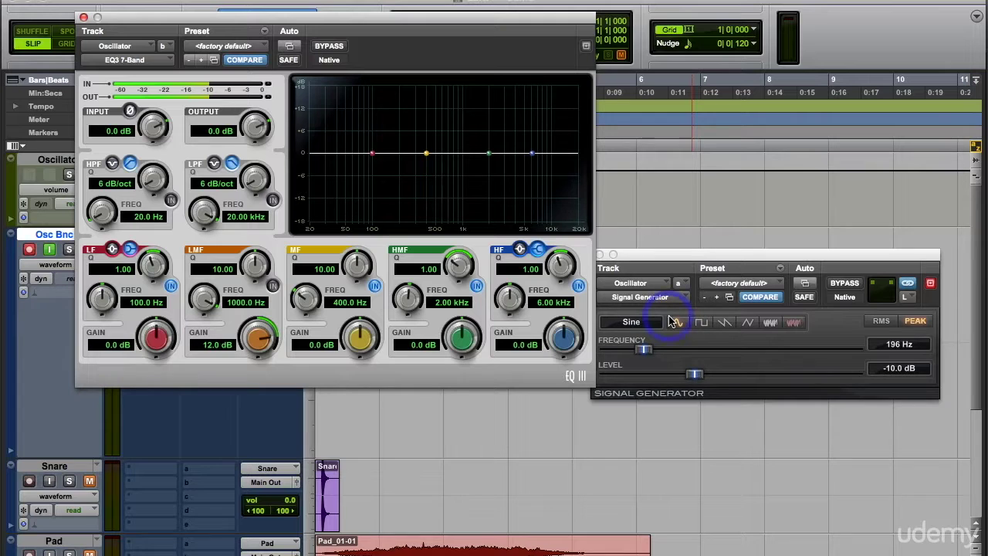
# - Set the Signal Generator's frequency to exactly 200 Hz
pyautogui.click(896, 344)
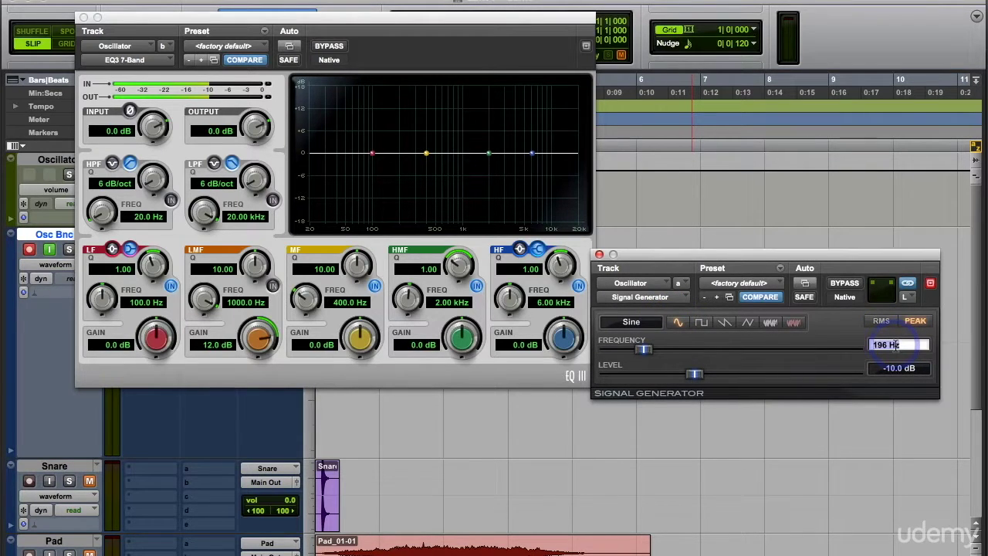
pyautogui.write('200')
pyautogui.click(897, 349)
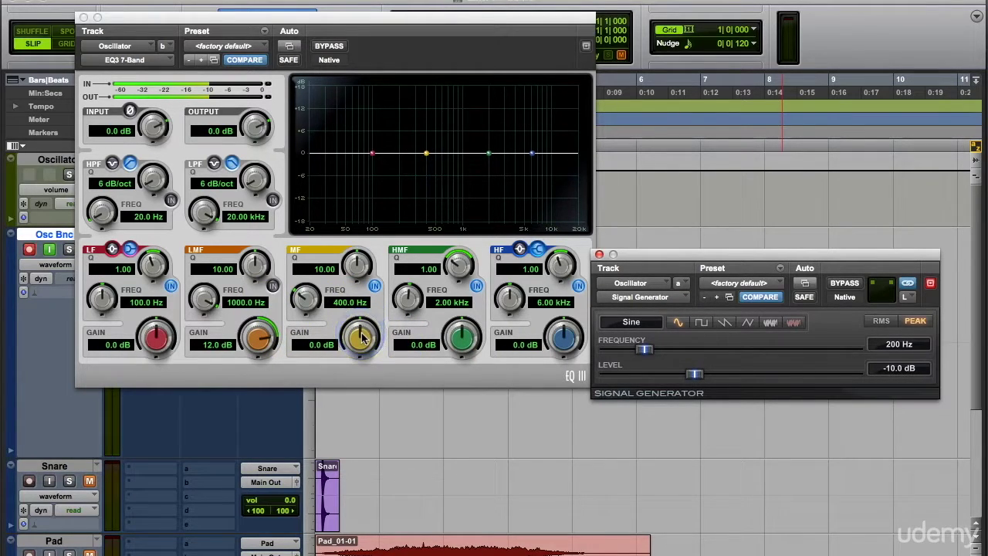
# - Shape the HMF band of the Oscillator track's EQ into a narrow boost with 15 dB gain and a Q of 10
pyautogui.moveTo(206, 16); pyautogui.dragTo(340, 16)
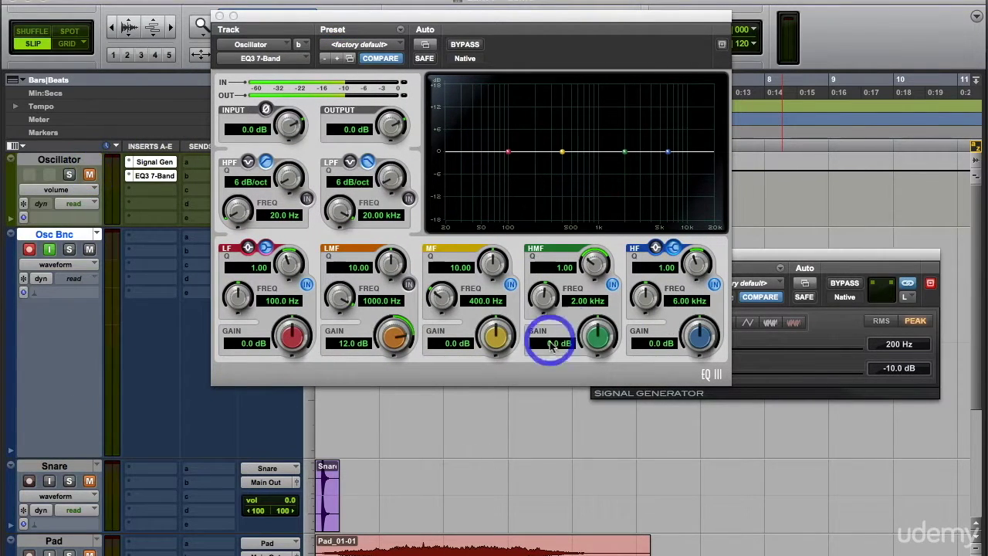
pyautogui.moveTo(597, 261); pyautogui.dragTo(596, 216)
pyautogui.moveTo(594, 326); pyautogui.dragTo(596, 309)
pyautogui.click(553, 342)
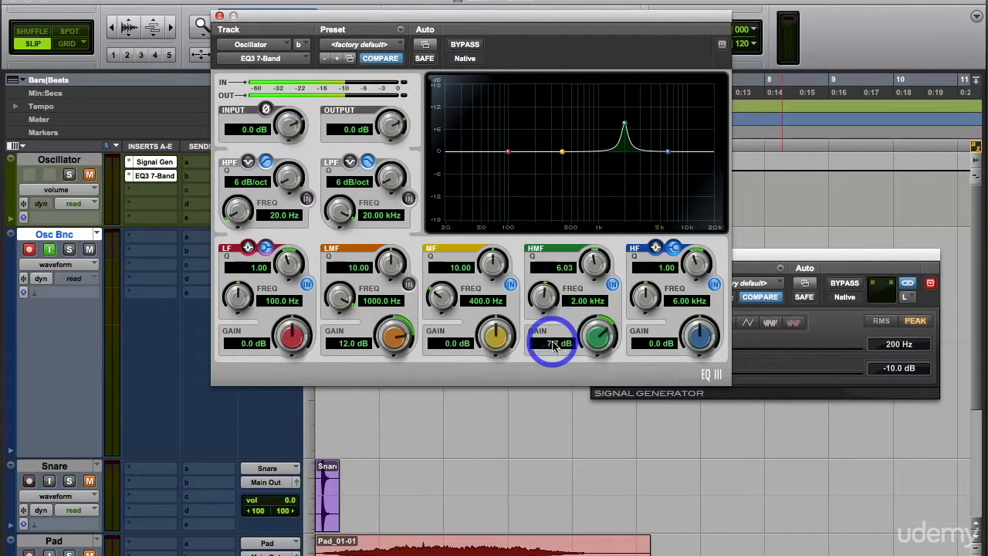
pyautogui.write('15')
pyautogui.press('Return')
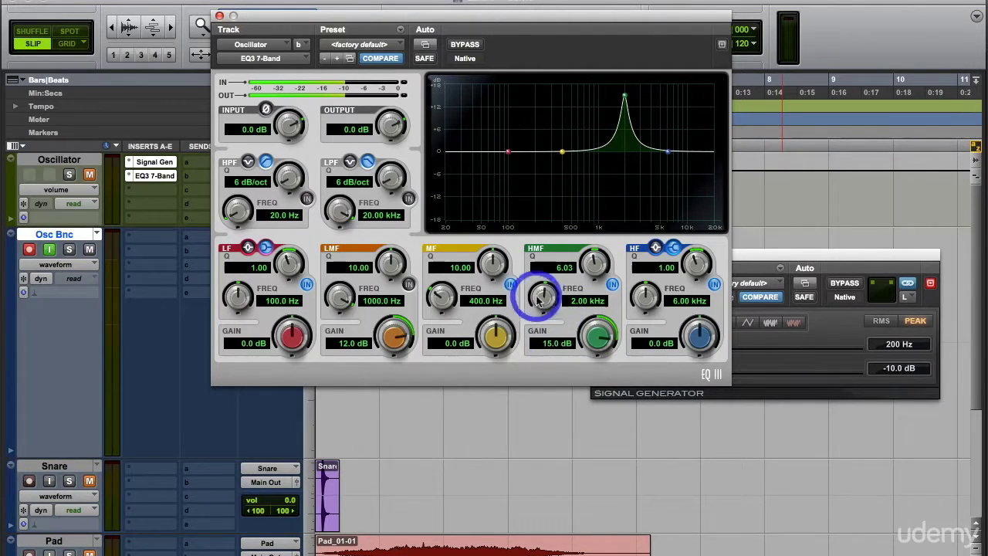
pyautogui.moveTo(591, 261); pyautogui.dragTo(597, 243)
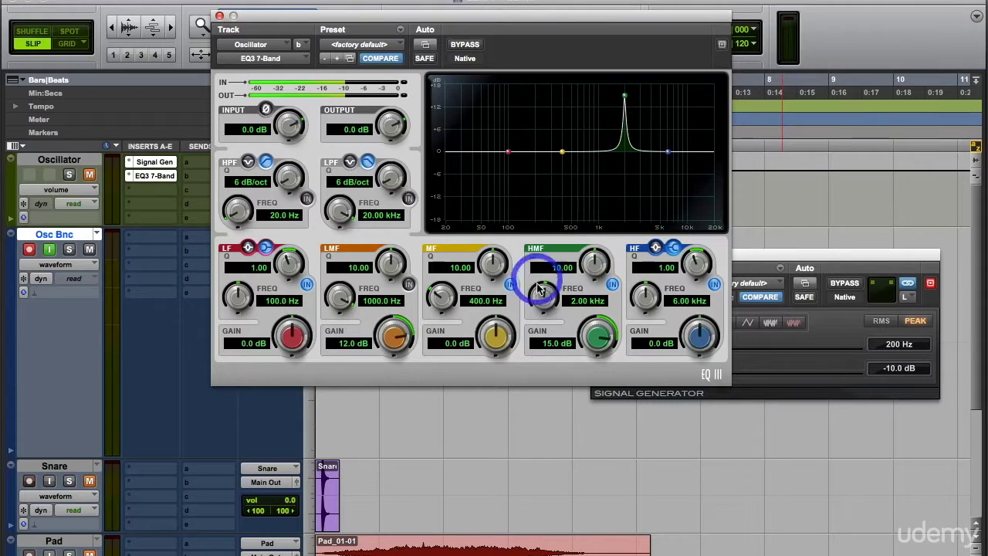
# - Unmute the Oscillator track and sweep the HMF boost down to about 208.5 Hz, finishing with Osc Bnc muted and the Signal Generator in front
pyautogui.click(89, 175)
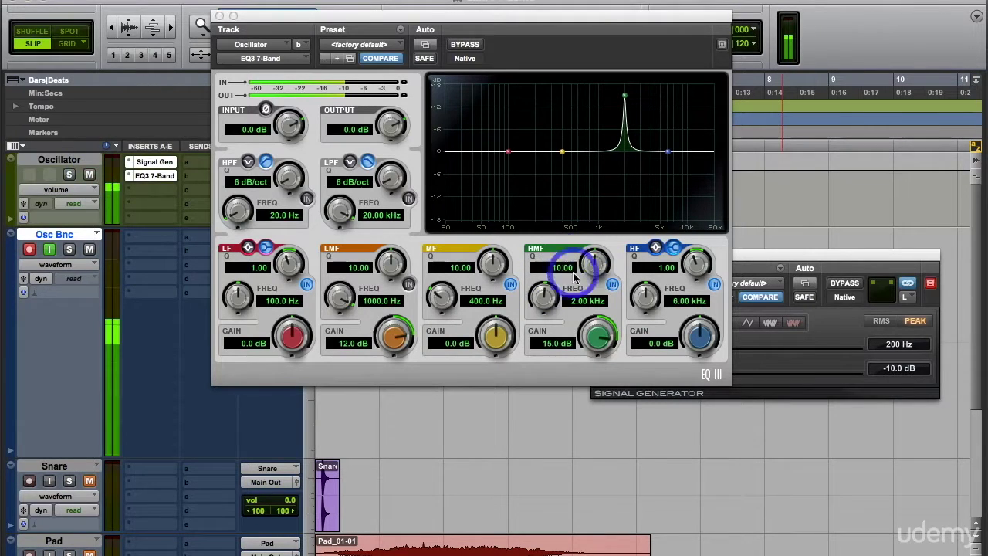
pyautogui.click(546, 301)
pyautogui.moveTo(546, 301); pyautogui.dragTo(536, 385)
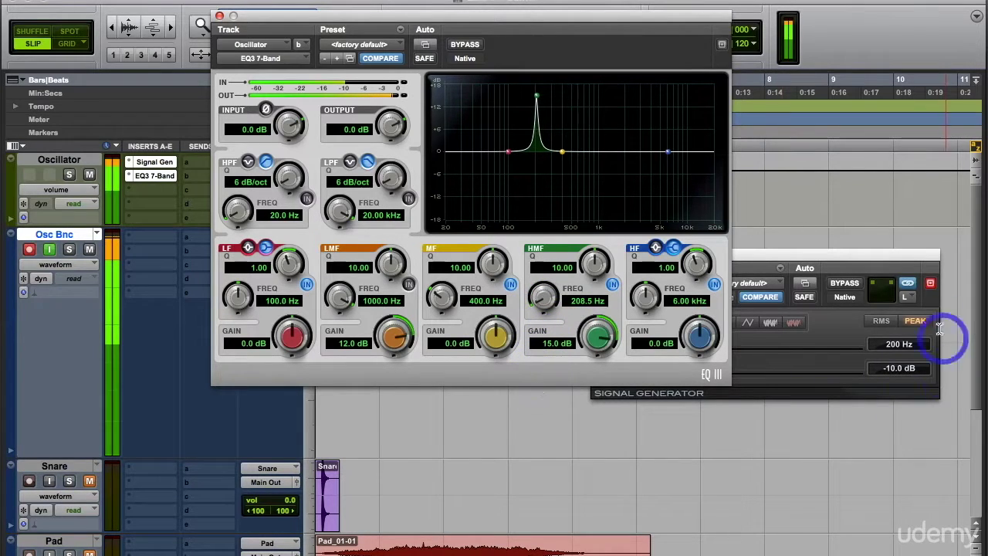
pyautogui.click(88, 250)
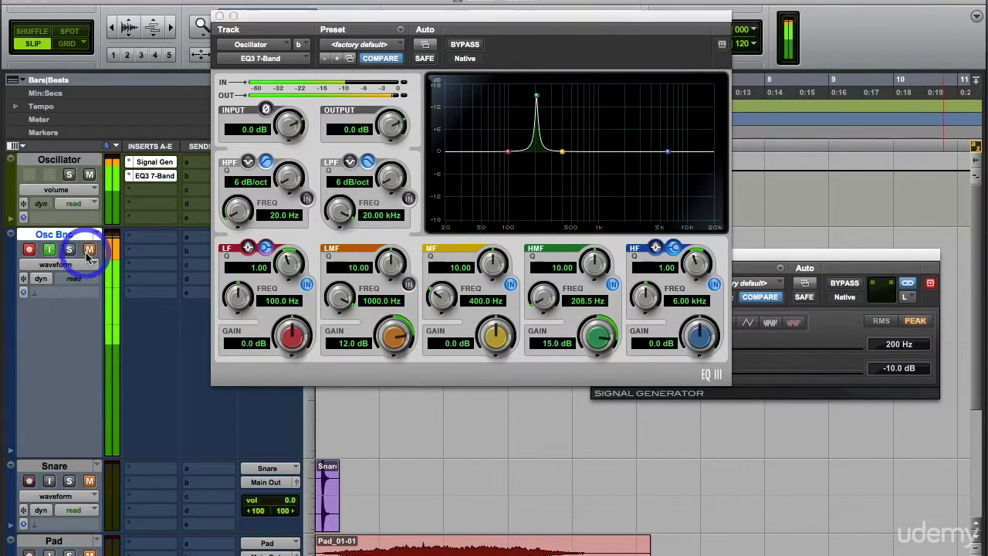
pyautogui.click(889, 258)
pyautogui.click(901, 352)
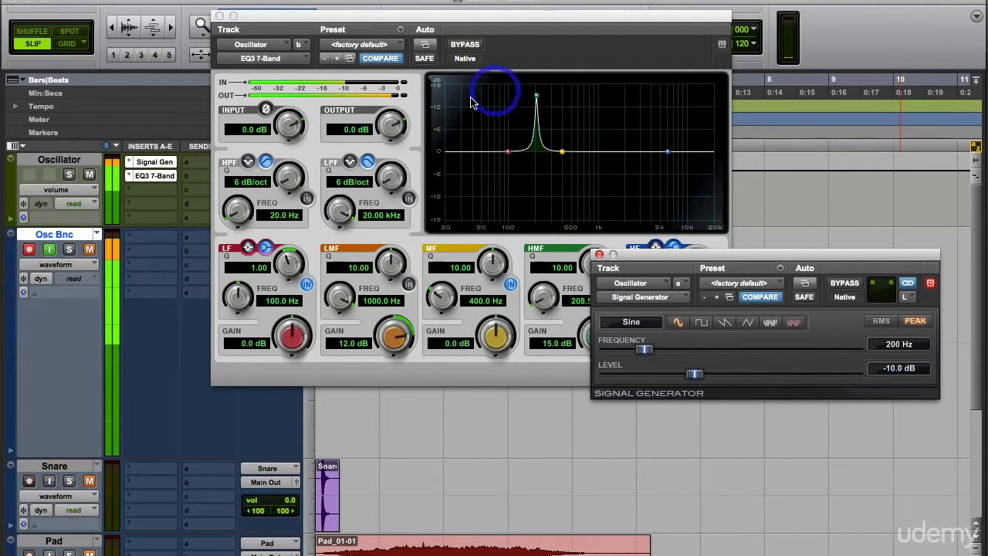
# - Unmute Osc Bnc and sweep the HMF boost away from the sine tone to about 831.7 Hz, finishing with the Oscillator track muted
pyautogui.click(89, 250)
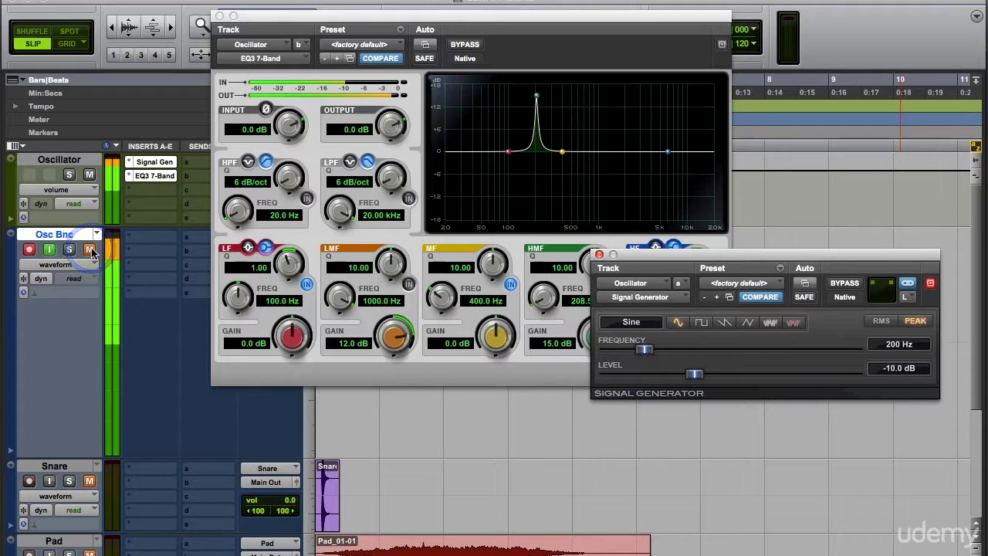
pyautogui.click(540, 297)
pyautogui.moveTo(540, 298); pyautogui.dragTo(541, 320)
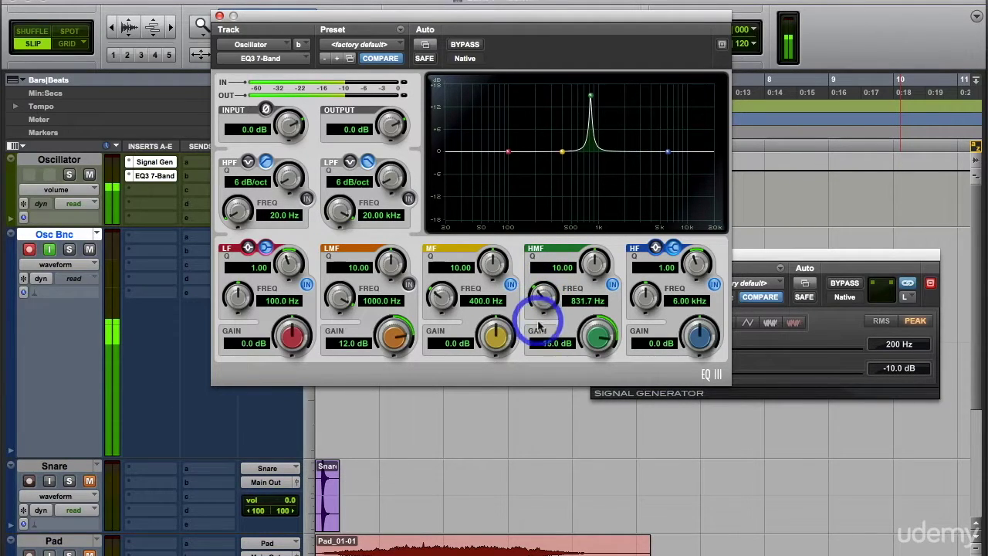
pyautogui.click(89, 175)
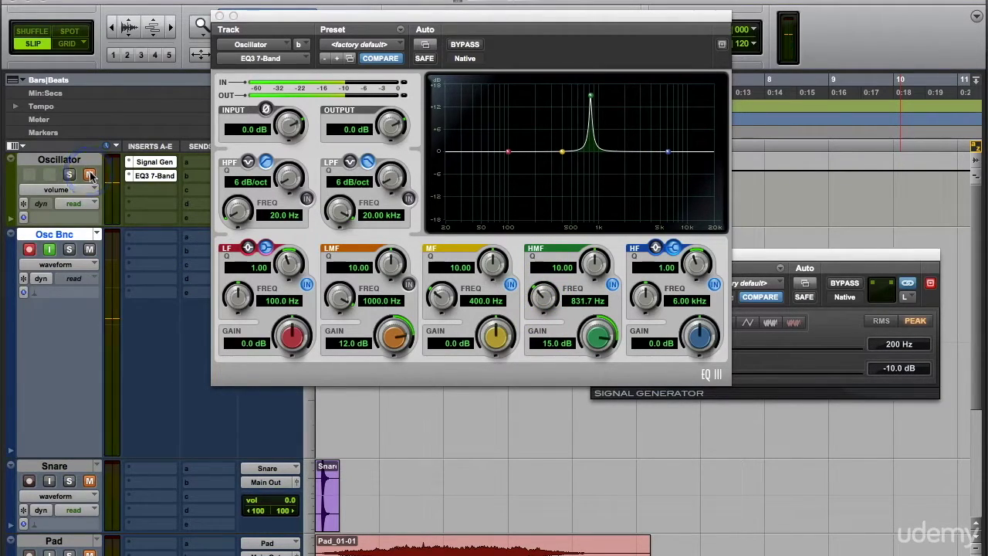
# - Switch the Signal Generator to a square wave and reposition the EQ window clear of the track controls
pyautogui.moveTo(396, 26); pyautogui.dragTo(308, 48)
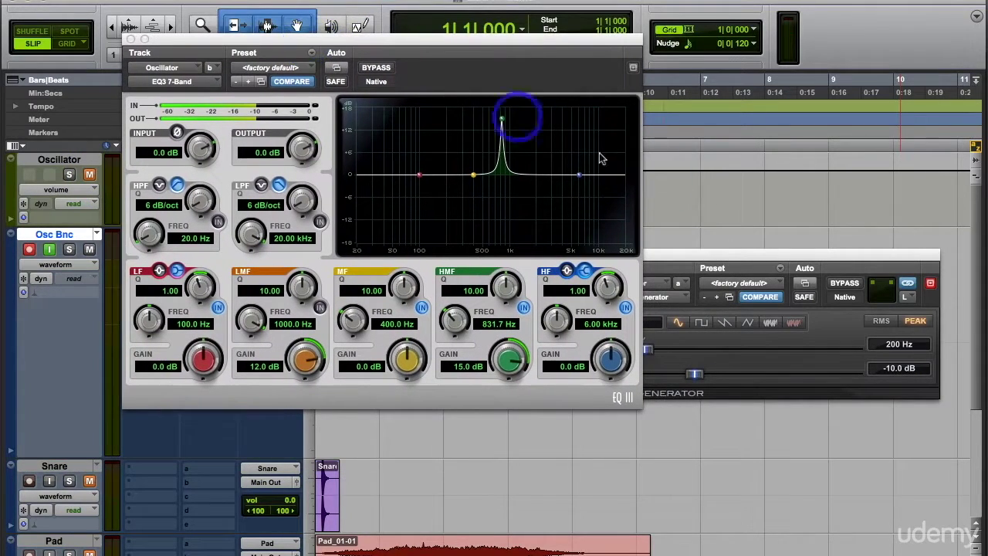
pyautogui.click(701, 323)
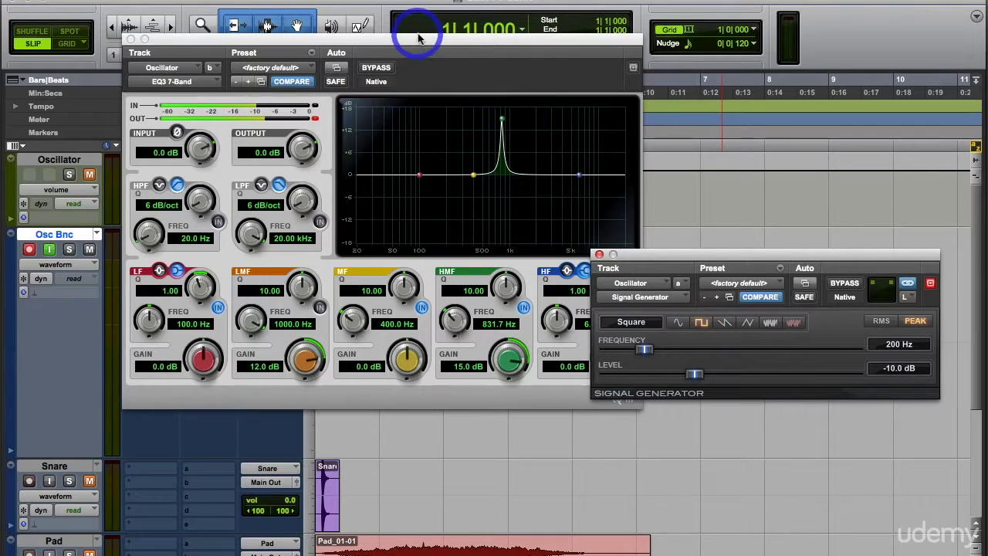
pyautogui.moveTo(410, 36); pyautogui.dragTo(493, 31)
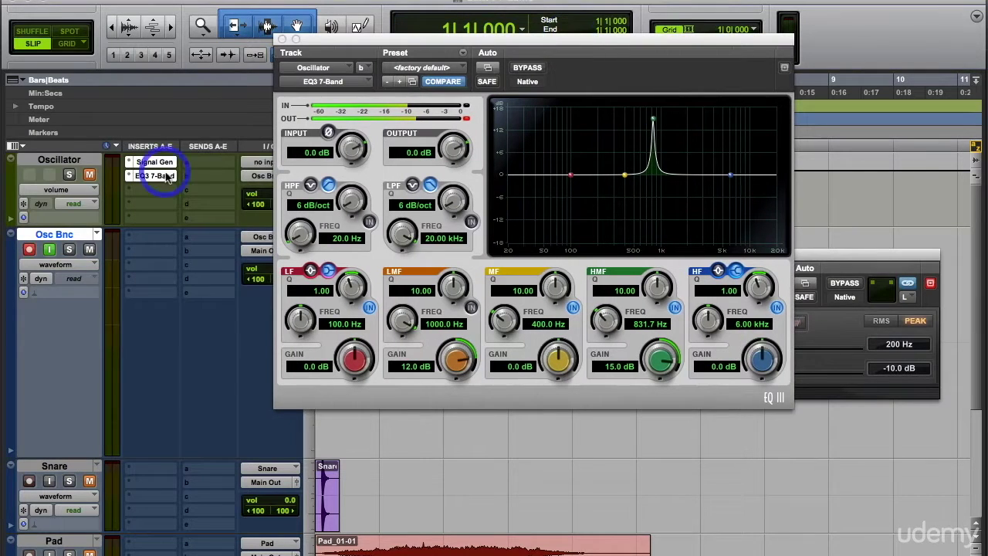
# - Unmute the Oscillator track and sweep the HMF boost through the square wave's harmonics to about 613.8 Hz, finishing with the track muted
pyautogui.click(90, 176)
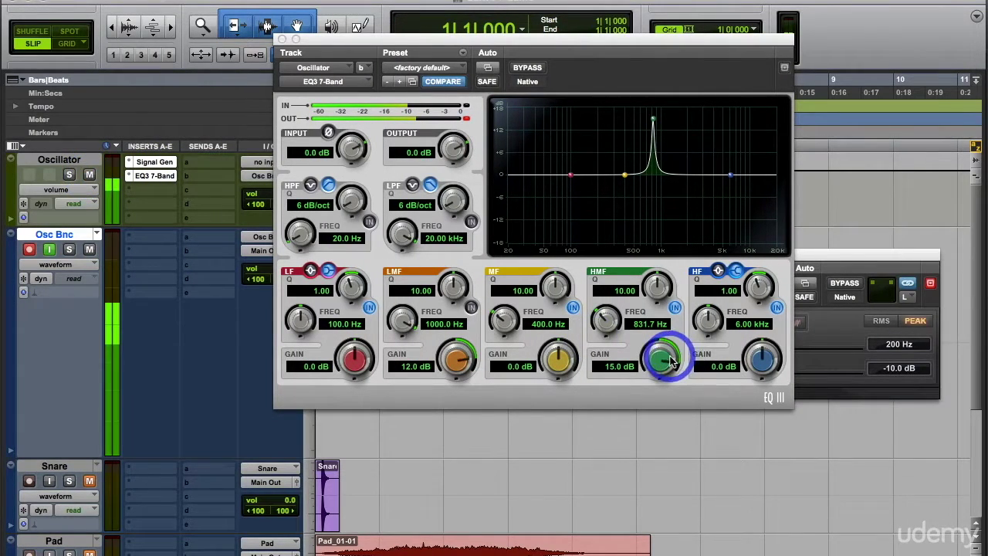
pyautogui.moveTo(667, 360); pyautogui.dragTo(589, 373)
pyautogui.click(135, 176)
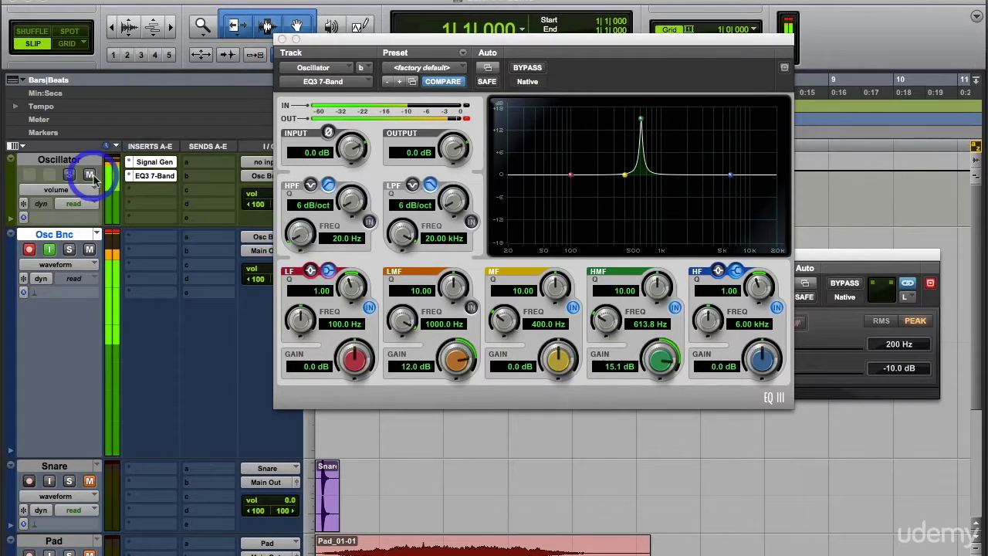
pyautogui.click(90, 175)
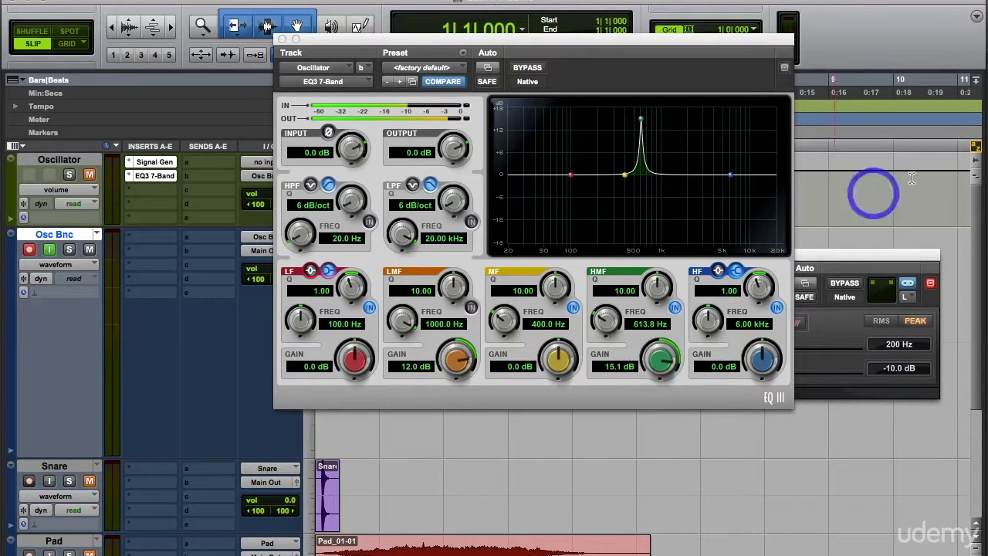
# - Reposition the EQ window clear of the Signal Generator controls and switch the generator to a sawtooth wave
pyautogui.moveTo(600, 40); pyautogui.dragTo(467, 135)
pyautogui.click(723, 324)
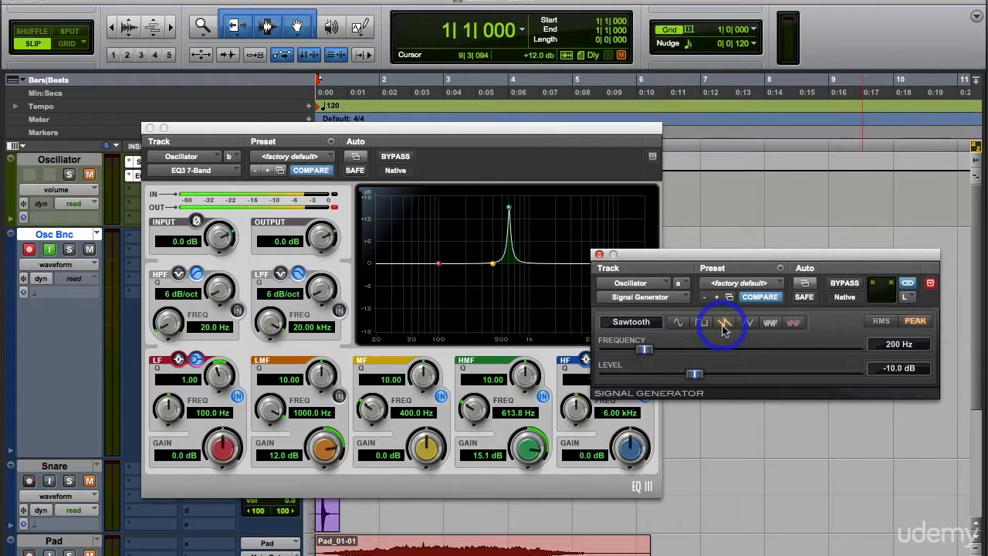
pyautogui.click(709, 256)
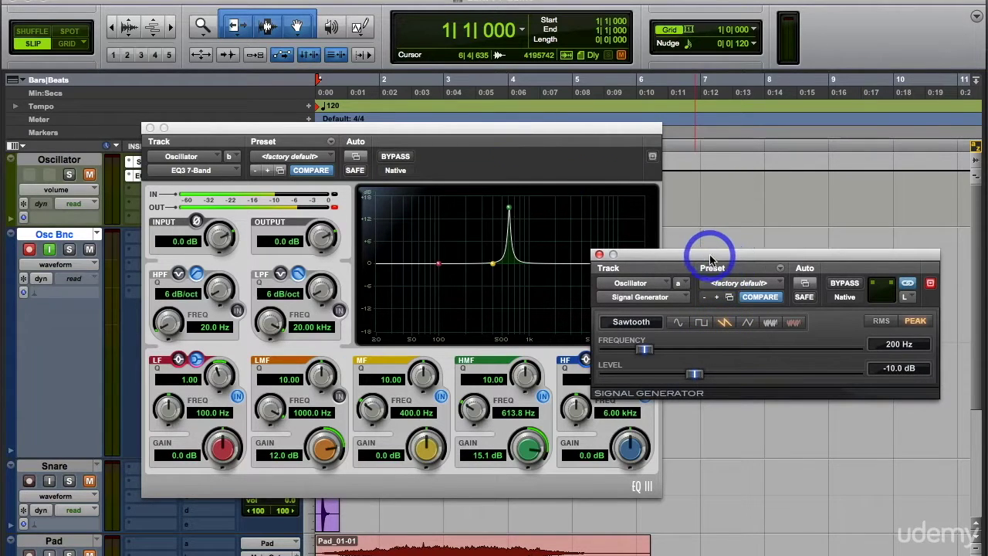
pyautogui.click(711, 258)
pyautogui.click(710, 258)
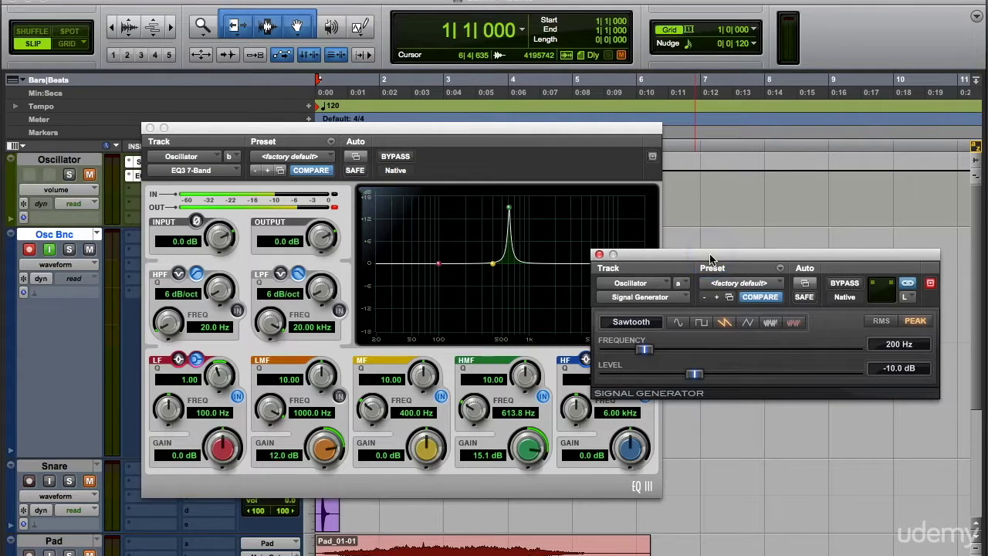
pyautogui.click(856, 343)
pyautogui.click(898, 352)
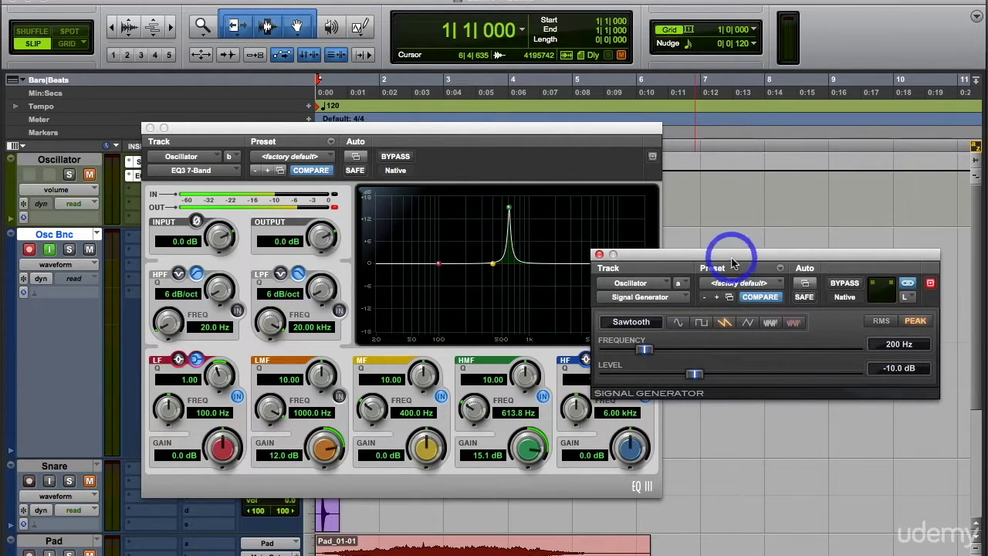
# - Move the EQ window off the track controls and briefly unmute the Oscillator track to audition the sawtooth, finishing with it muted
pyautogui.moveTo(198, 128); pyautogui.dragTo(308, 102)
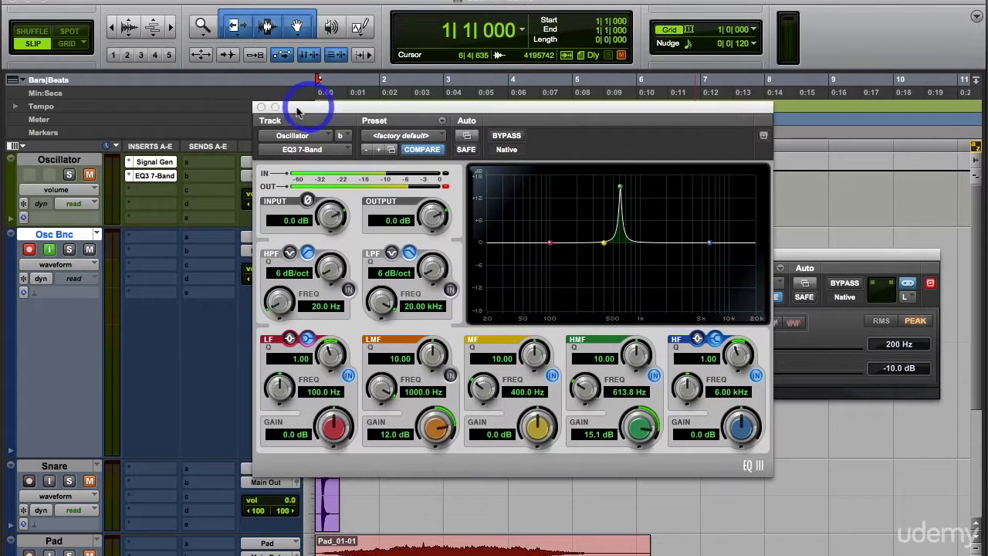
pyautogui.click(88, 176)
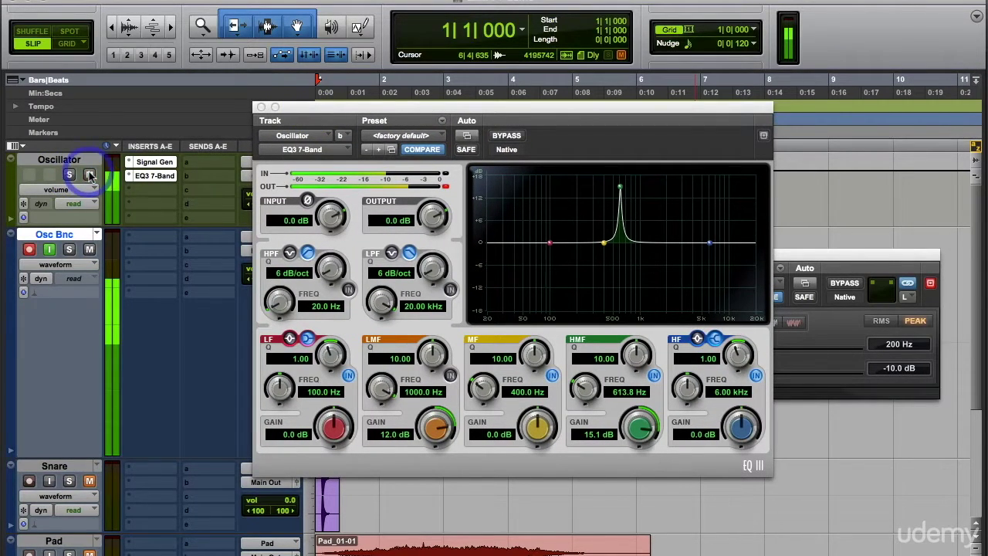
pyautogui.click(90, 176)
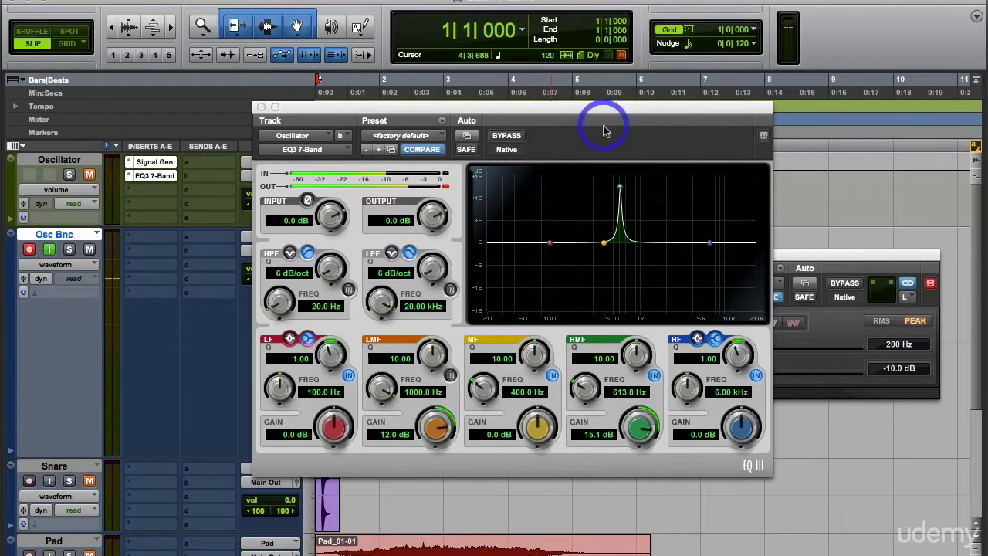
# - Clear the output clip indicator on the Oscillator track's EQ
pyautogui.click(445, 189)
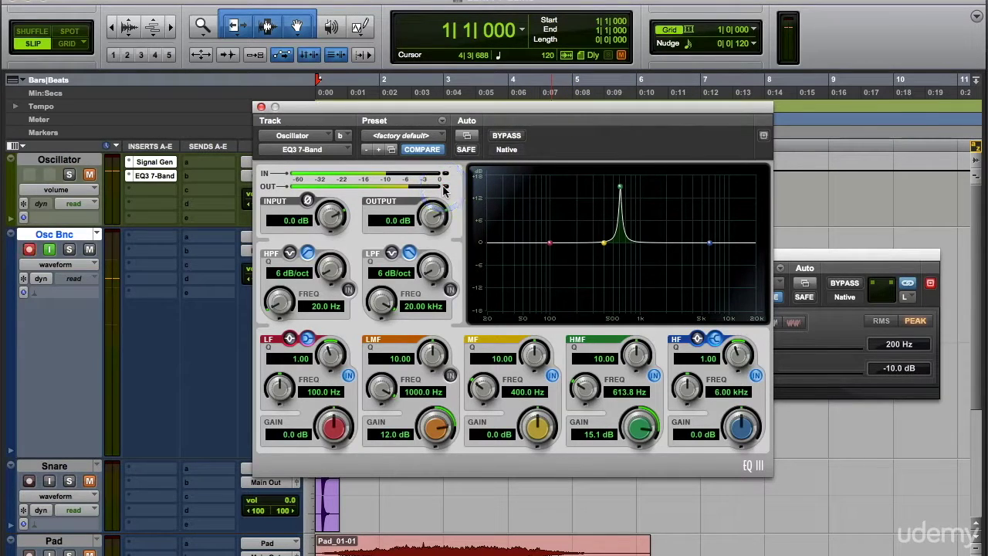
pyautogui.click(444, 188)
pyautogui.click(444, 187)
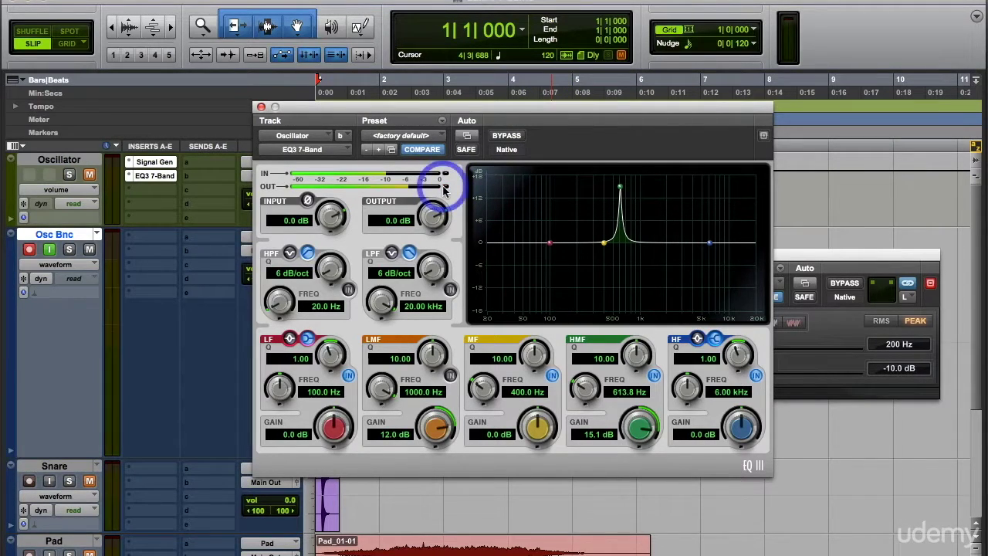
pyautogui.click(836, 261)
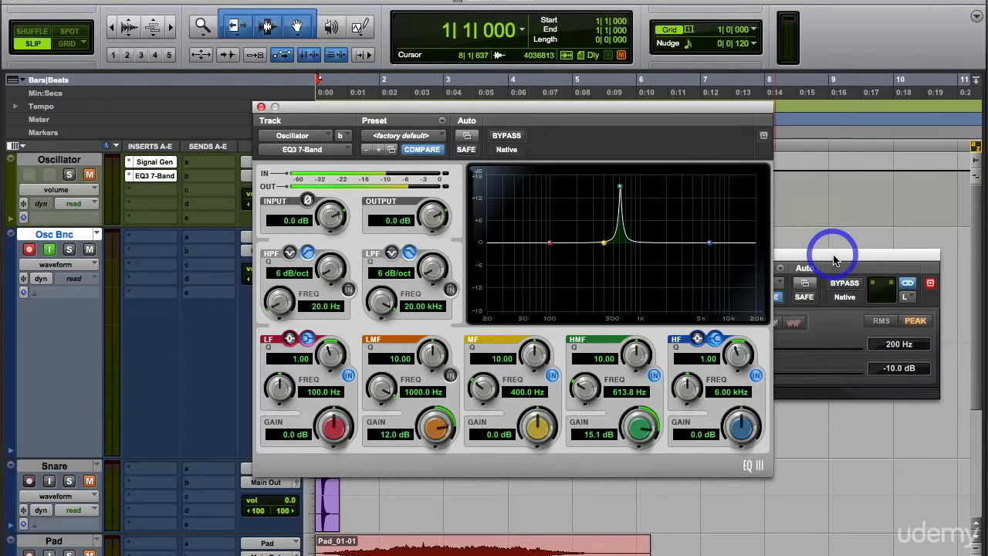
# - Set the HMF band's frequency to 400 Hz and reset its gain to 0 dB
pyautogui.click(626, 391)
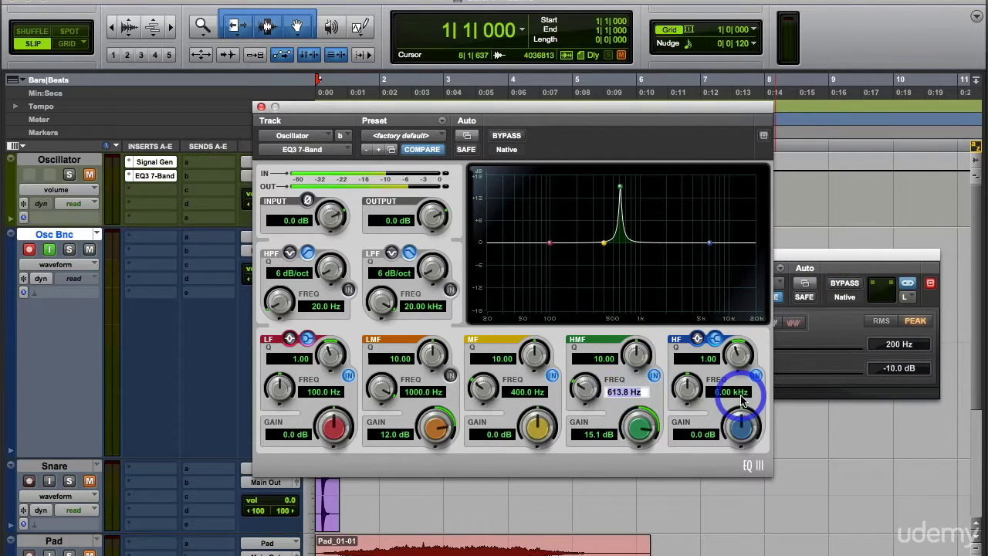
pyautogui.write('400')
pyautogui.press('Return')
pyautogui.click(786, 438)
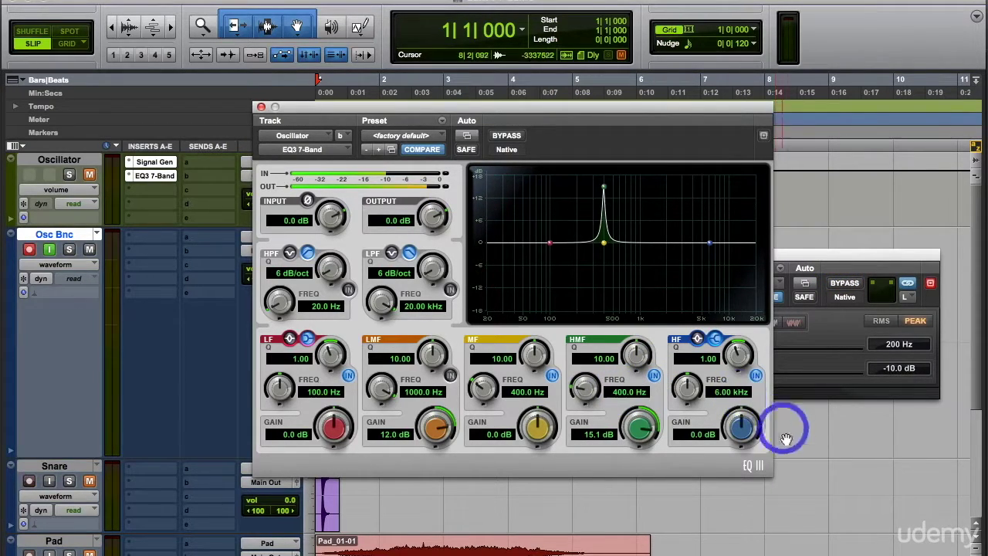
pyautogui.keyDown('alt'); pyautogui.click(641, 429); pyautogui.keyUp('alt')
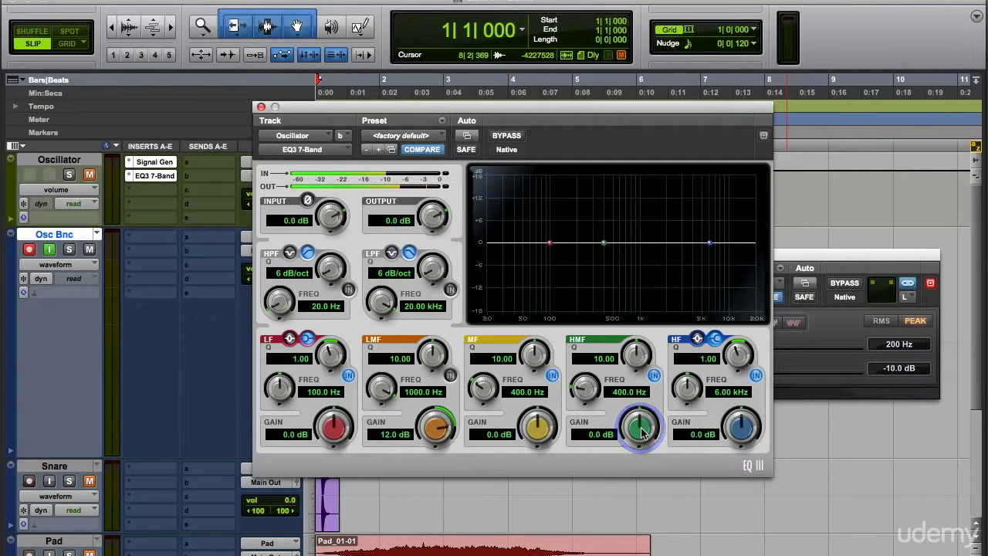
# - Unmute the Oscillator track and raise the HMF gain to 15 dB while listening, finishing with the track muted
pyautogui.click(91, 177)
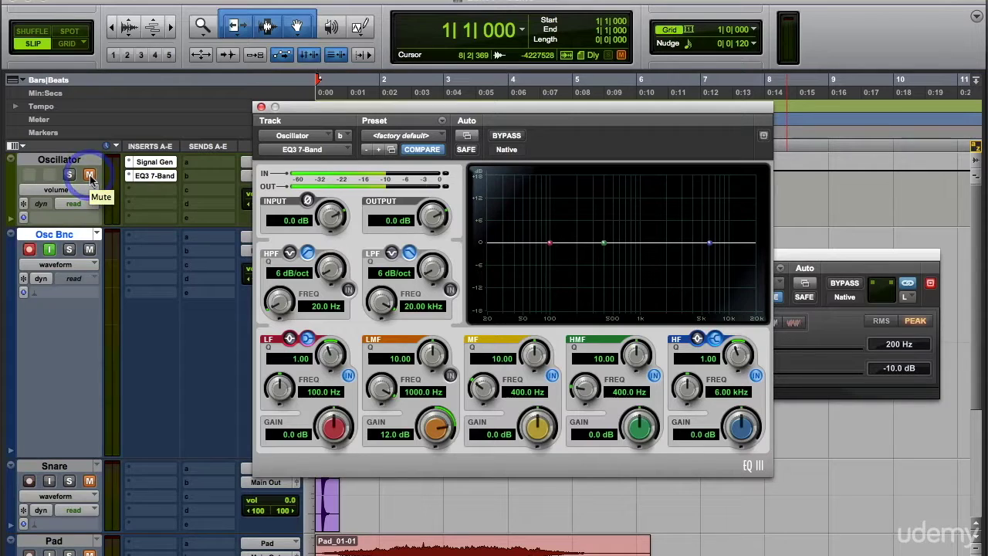
pyautogui.click(90, 177)
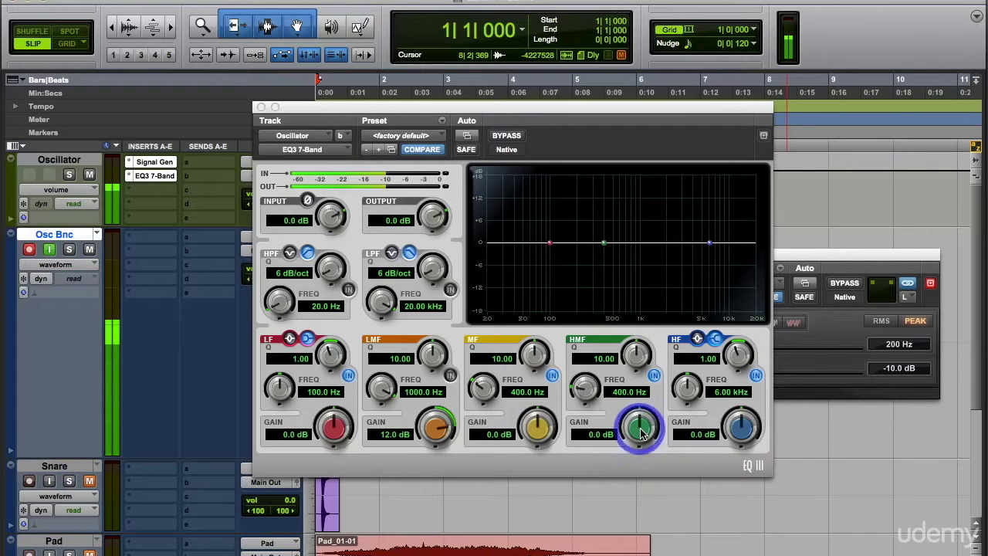
pyautogui.click(641, 430)
pyautogui.moveTo(641, 429); pyautogui.dragTo(615, 407)
pyautogui.click(599, 435)
pyautogui.write('15')
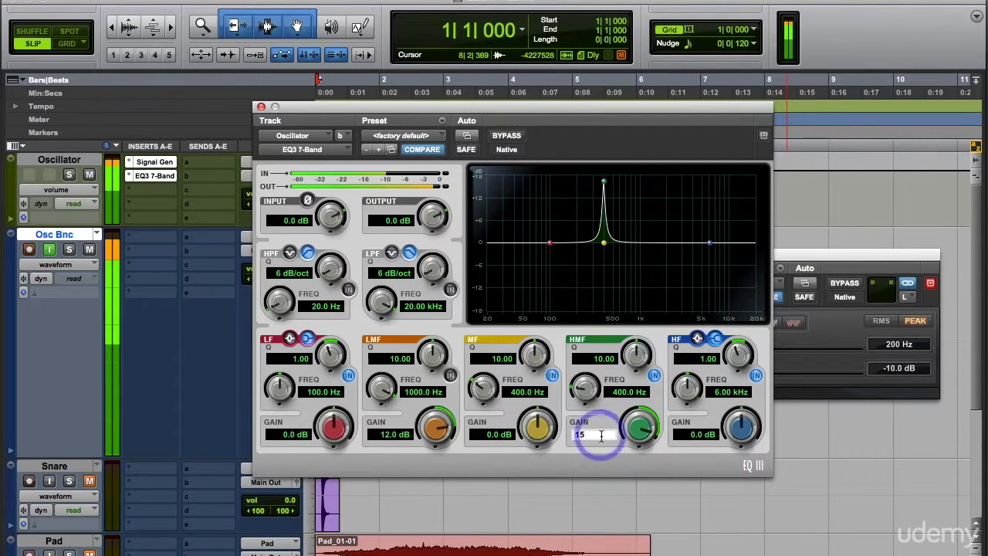
pyautogui.press('Return')
pyautogui.click(90, 174)
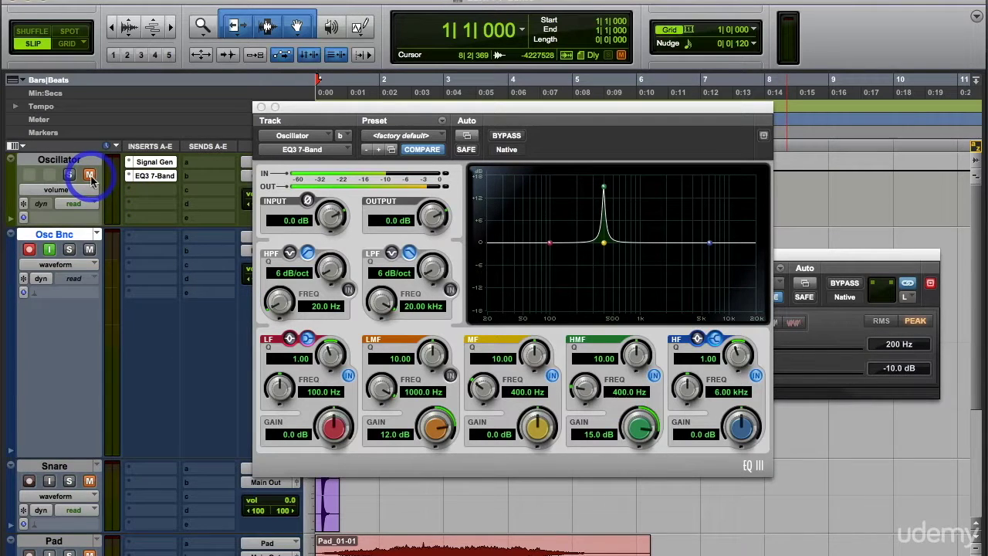
# - Unmute the Oscillator track and step the HMF frequency up the harmonics through 800, 1000, 1200 and 1400 to 1600 Hz, finishing muted
pyautogui.click(91, 176)
pyautogui.click(630, 391)
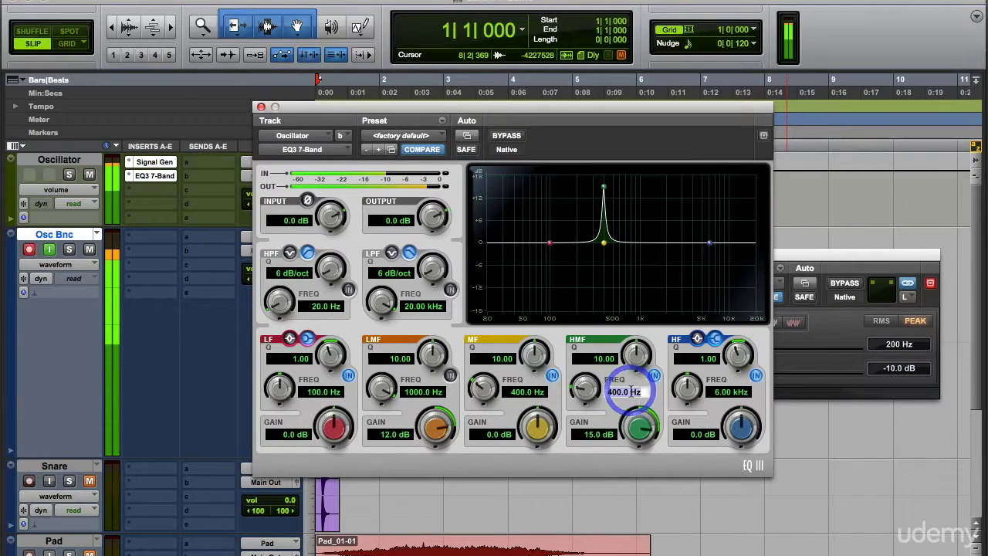
pyautogui.press('Return')
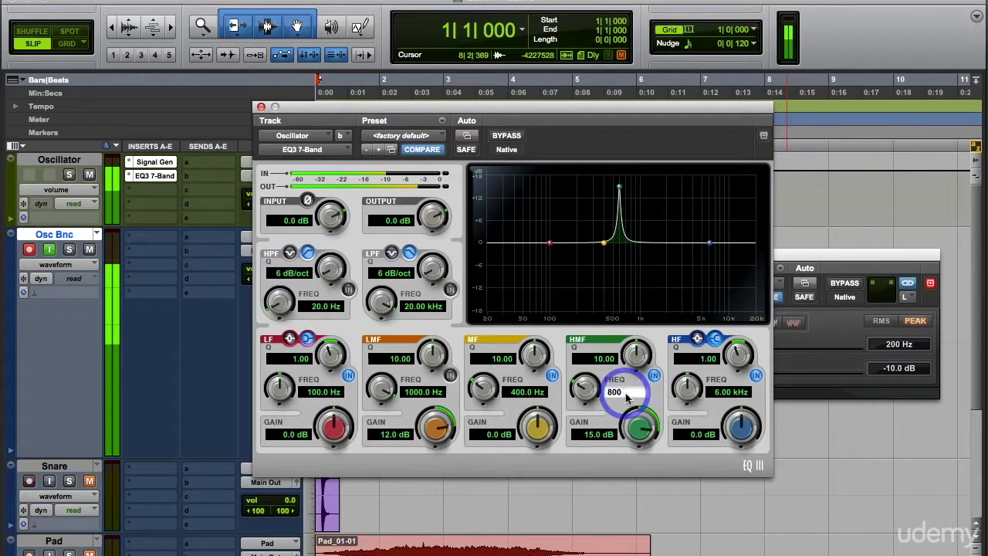
pyautogui.press('Return')
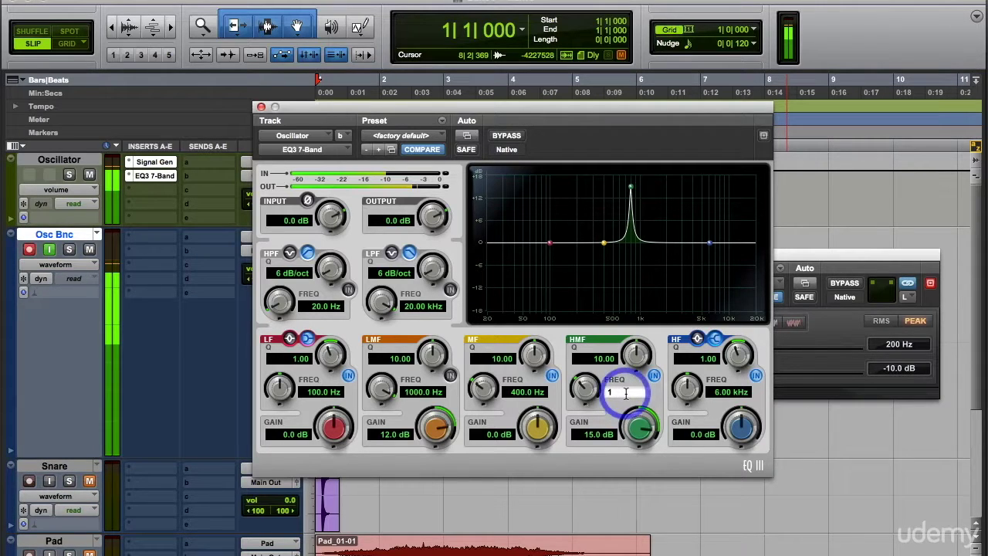
pyautogui.write('1000')
pyautogui.press('Return')
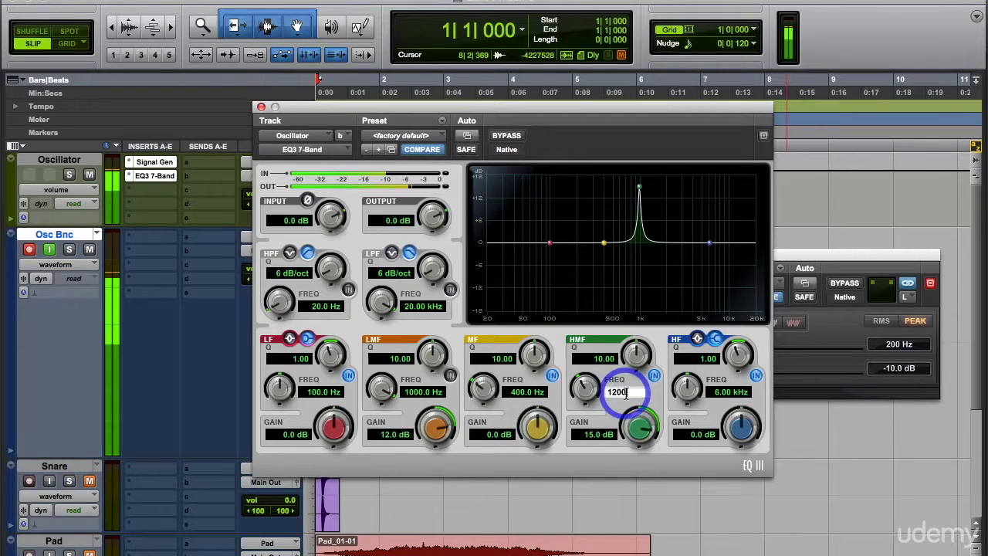
pyautogui.press('Return')
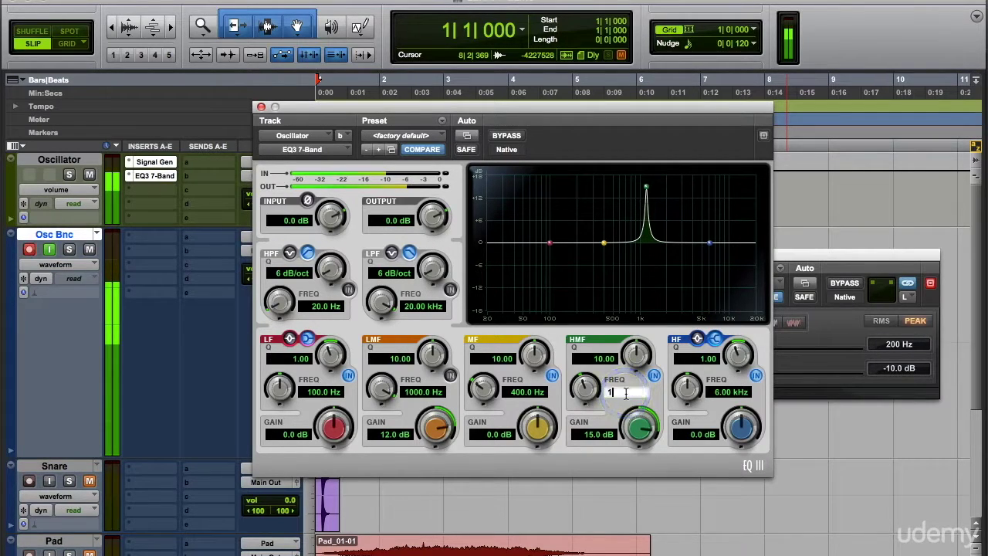
pyautogui.press('Return')
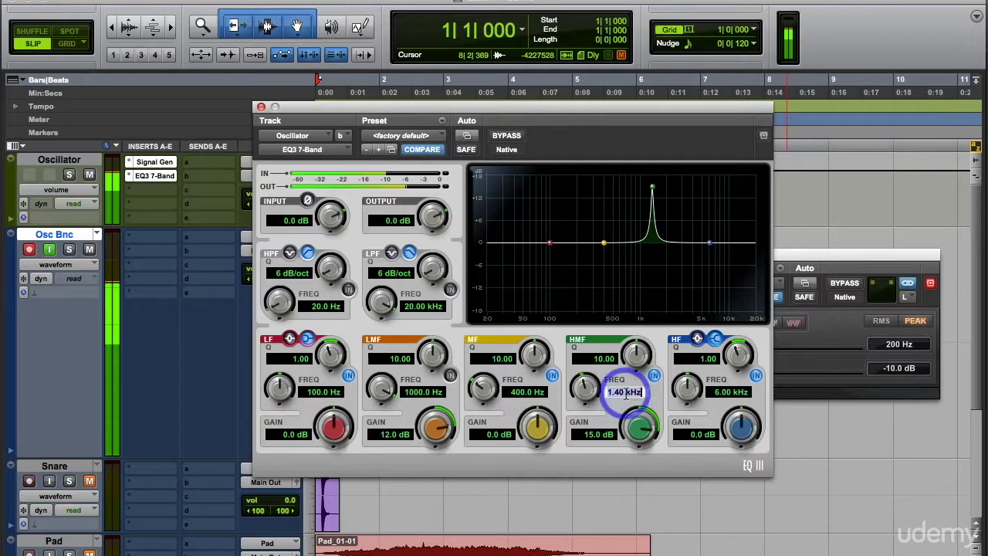
pyautogui.write('160')
pyautogui.press('Return')
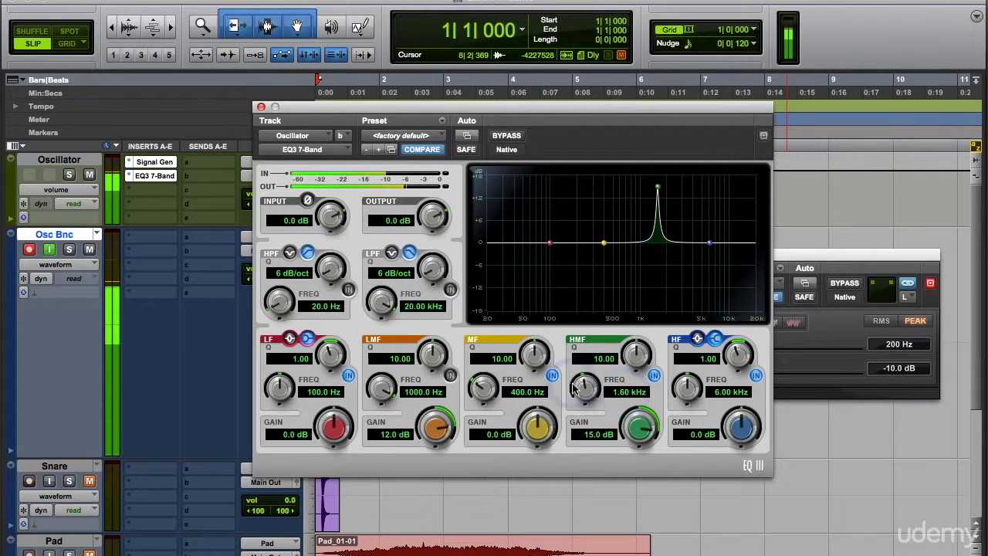
pyautogui.click(90, 175)
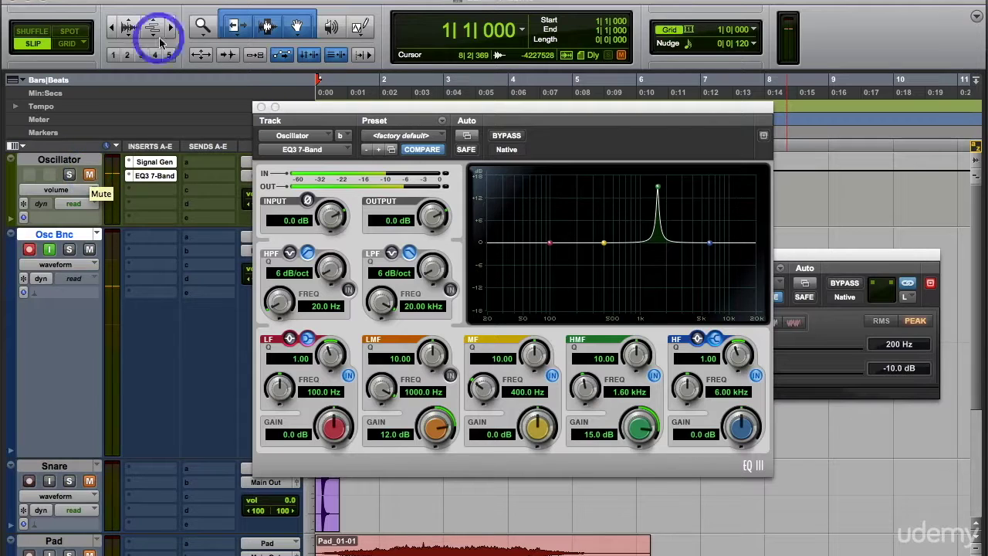
# - Close the EQ window and the Signal Generator window
pyautogui.click(261, 106)
pyautogui.click(652, 283)
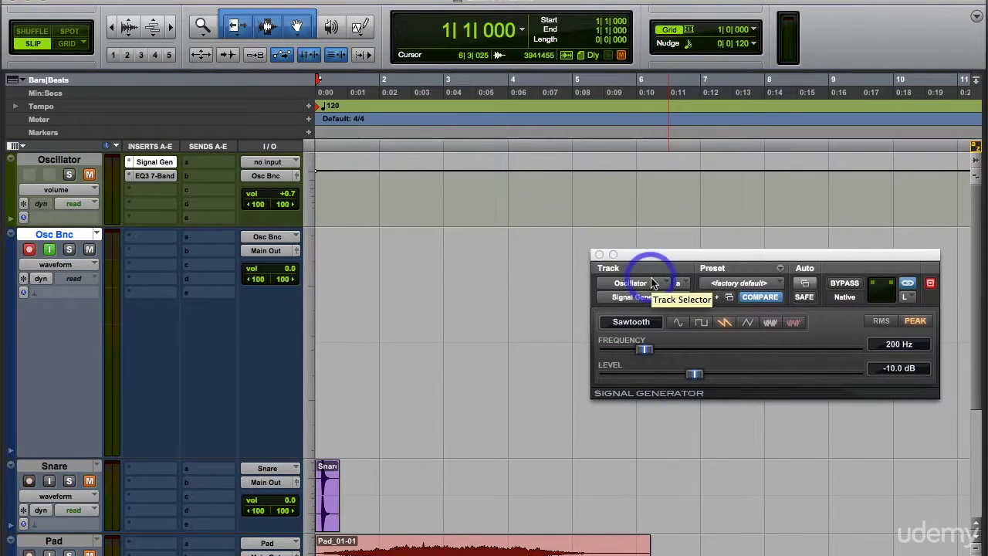
pyautogui.click(651, 282)
pyautogui.click(652, 283)
pyautogui.click(652, 282)
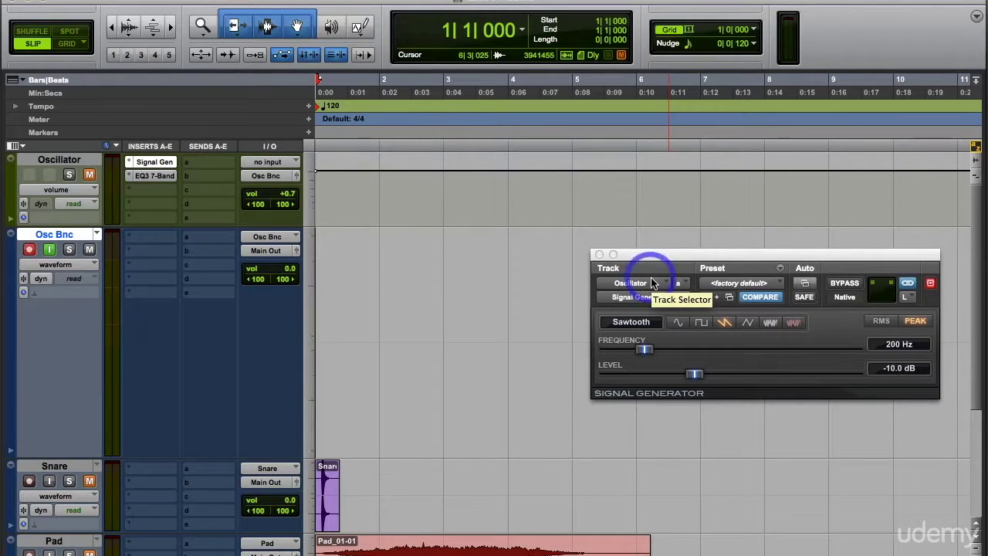
pyautogui.click(652, 283)
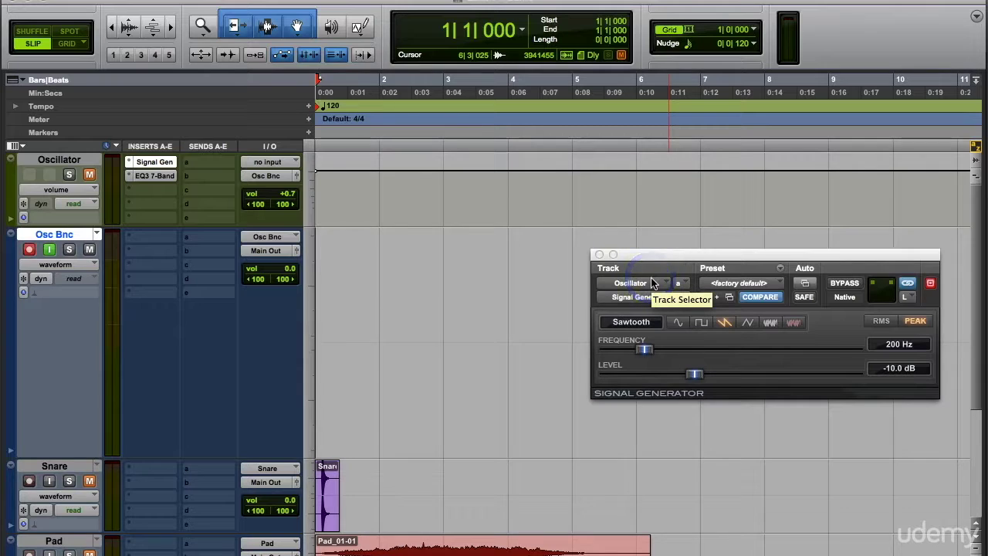
pyautogui.click(599, 254)
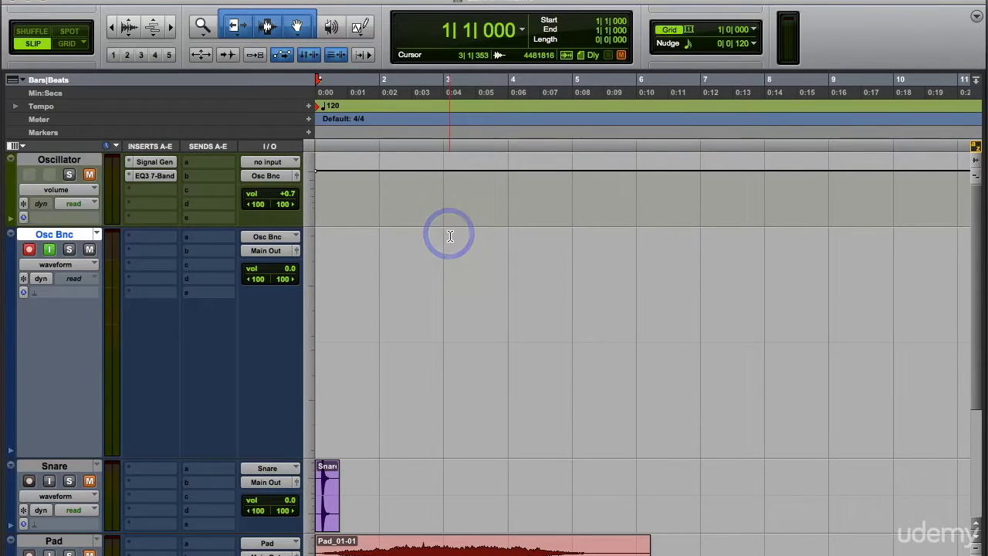
pyautogui.click(450, 236)
pyautogui.click(450, 236)
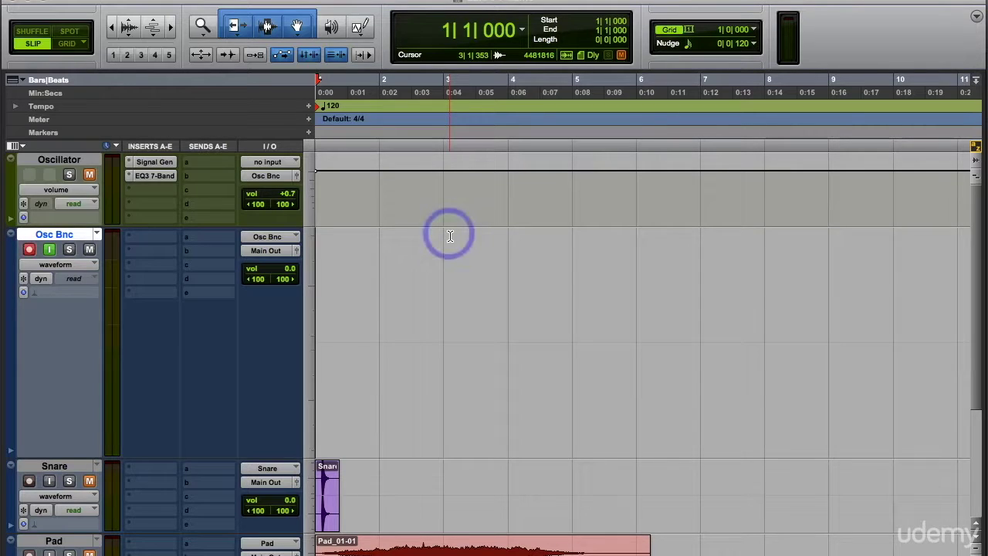
pyautogui.click(451, 236)
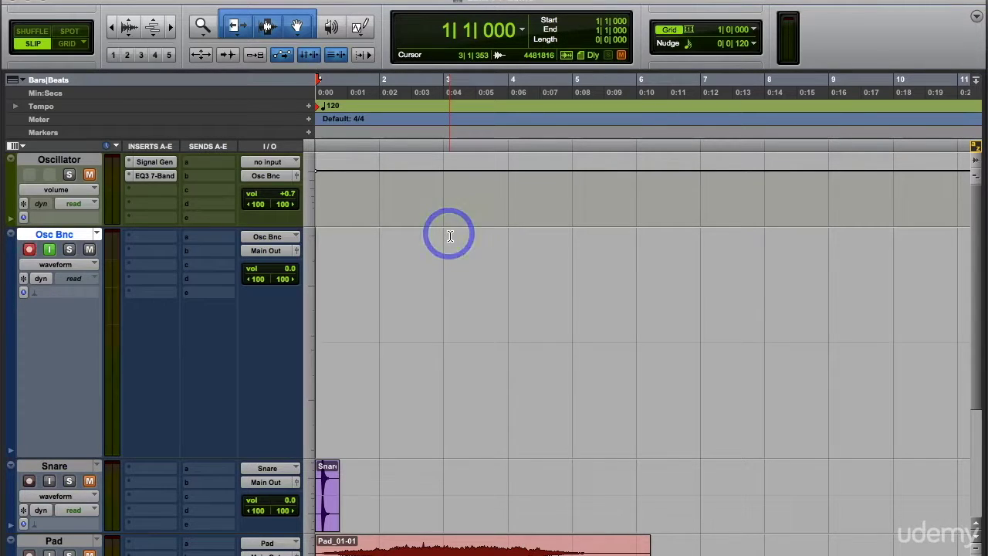
pyautogui.click(450, 236)
pyautogui.click(450, 236)
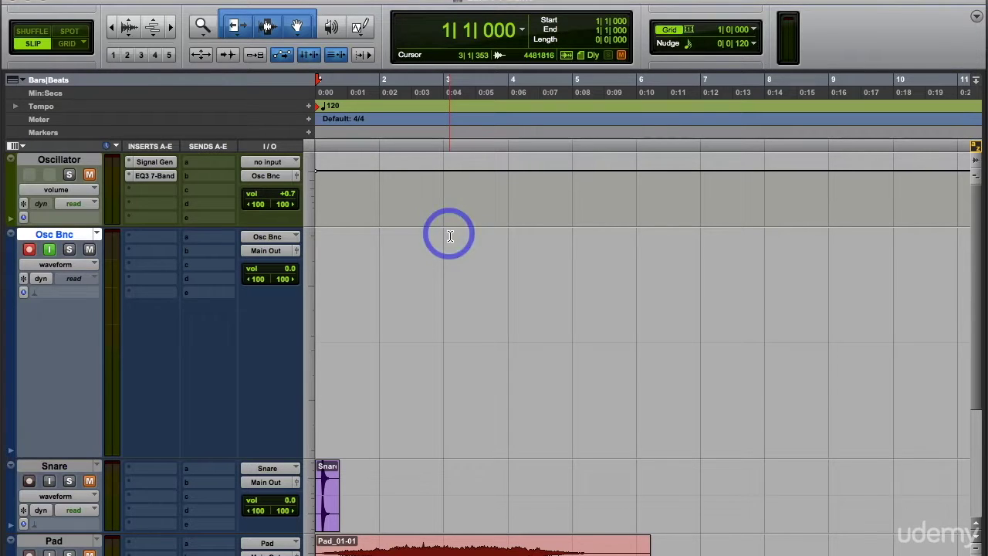
pyautogui.click(451, 236)
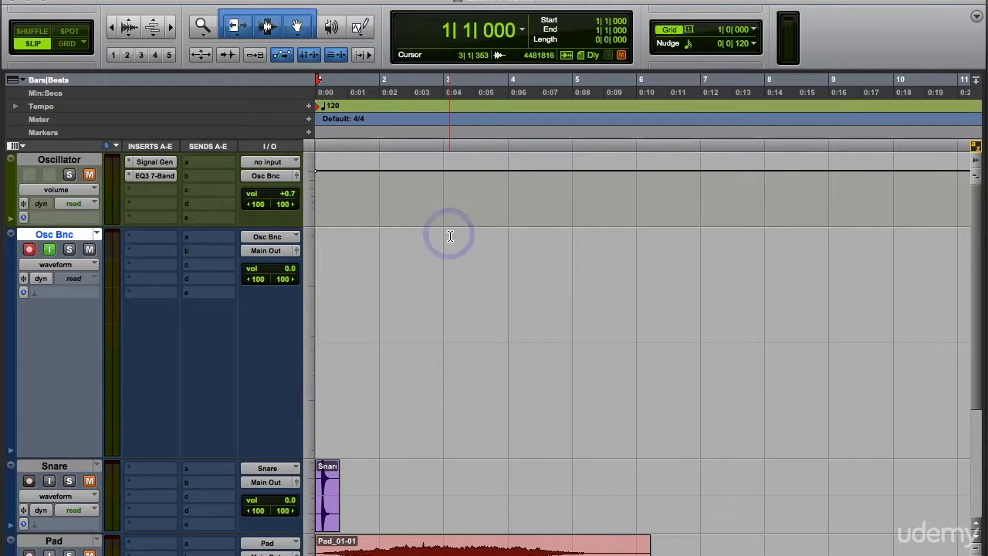